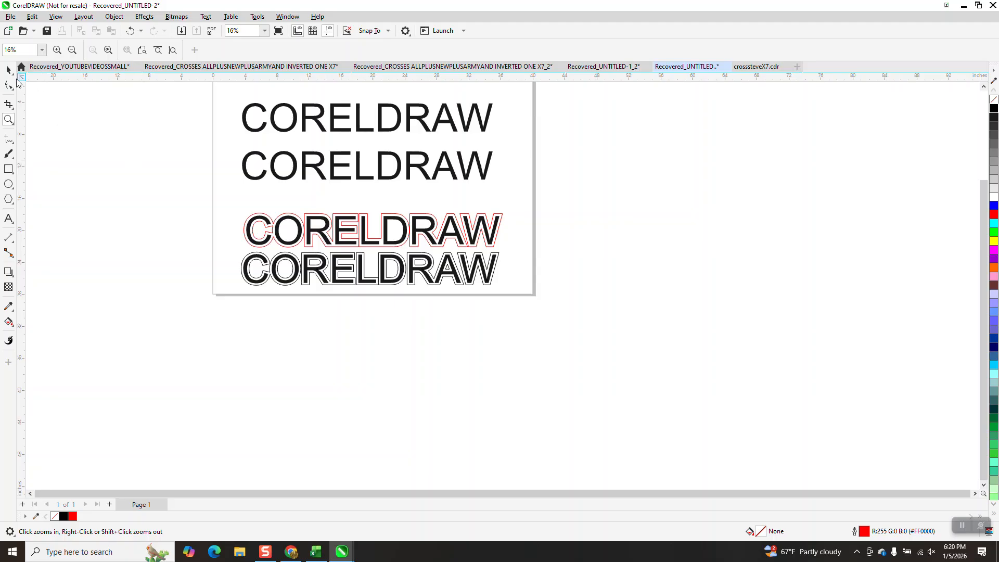
click(8, 69)
click(263, 157)
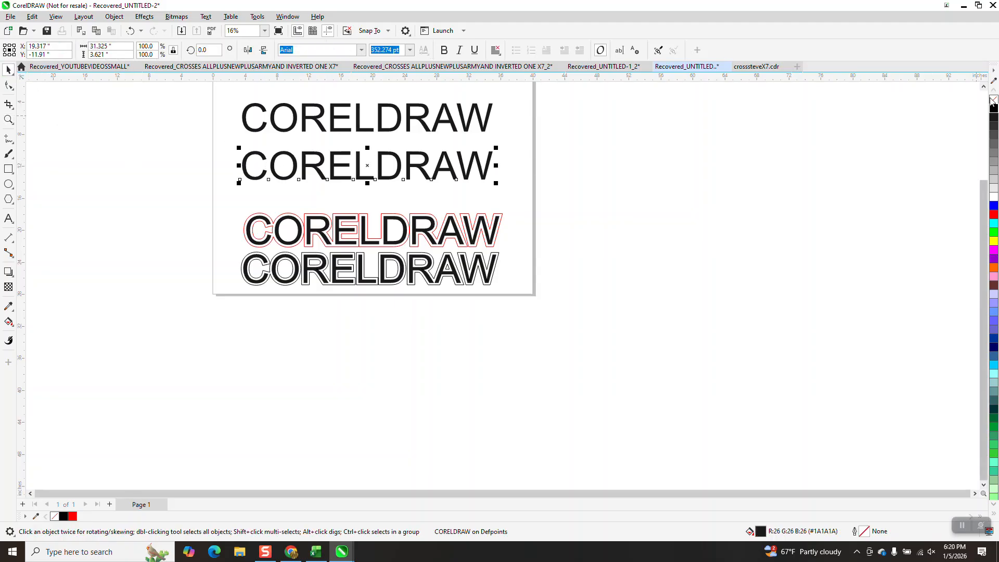
key(ctrl+d)
key(shift+Right)
key(shift+Right)
key(shift+Right)
key(shift+Right)
key(shift+Right)
key(shift+Right)
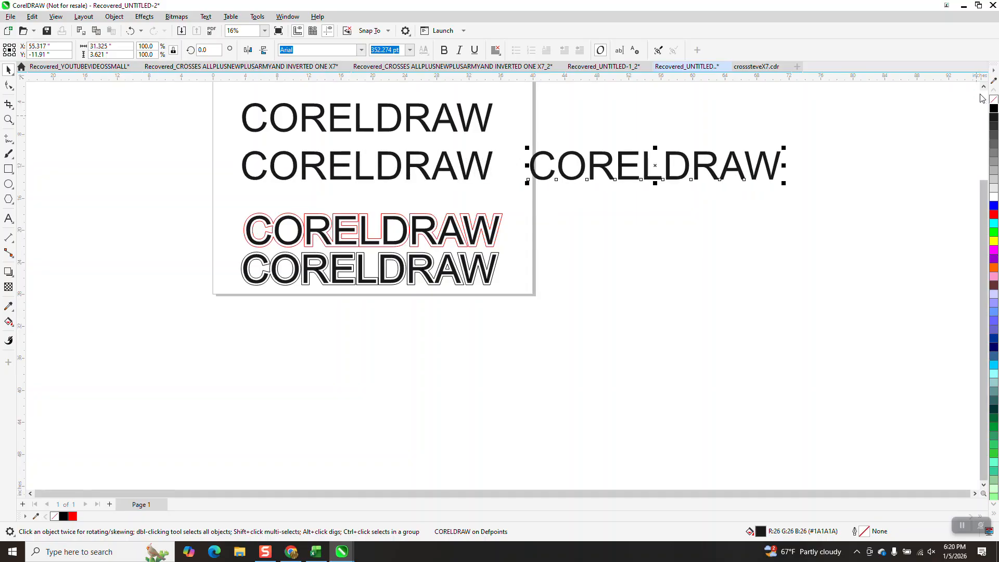
key(Delete)
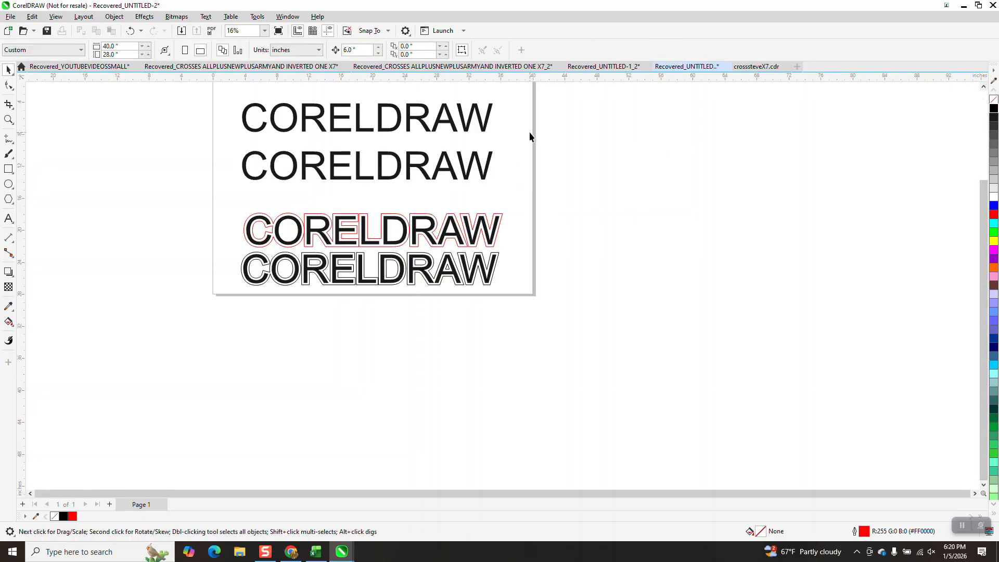
Step: Duplicate the upper CORELDRAW text and move the copy up 6 inches
click(484, 130)
key(ctrl+d)
key(shift+Up)
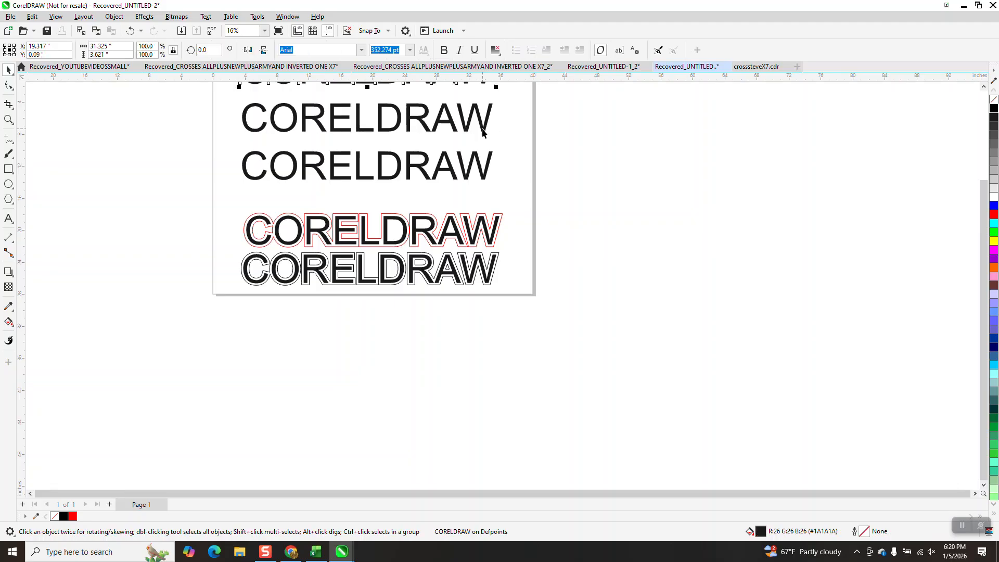
Step: Remove the fill from the CORELDRAW text just below the new copy and give it a black hairline outline
scroll(514, 266, down, 1)
click(430, 148)
click(994, 101)
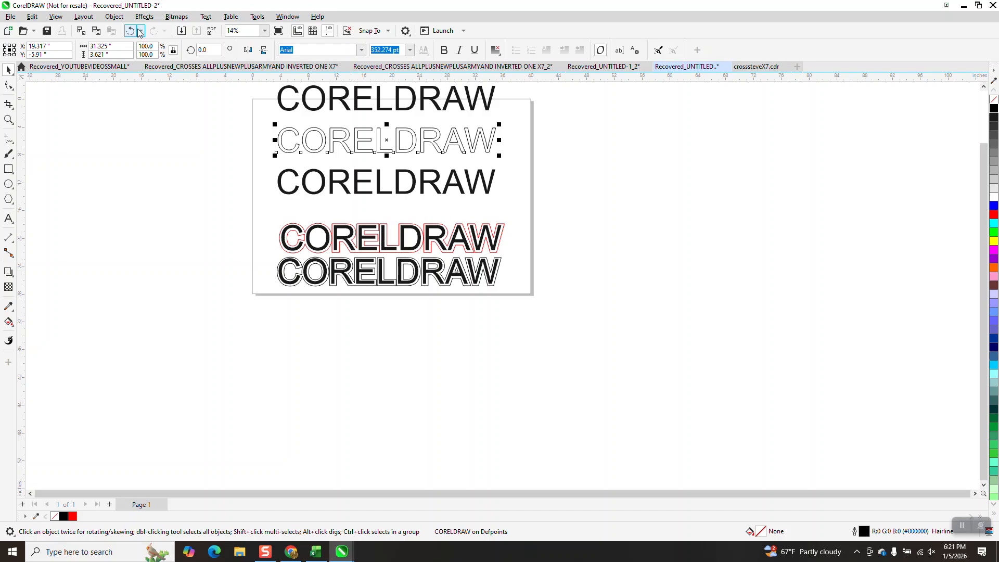
Step: Break the outlined CORELDRAW text apart into separate letters and convert them all to curves
click(114, 16)
click(154, 257)
drag(250, 121, 579, 157)
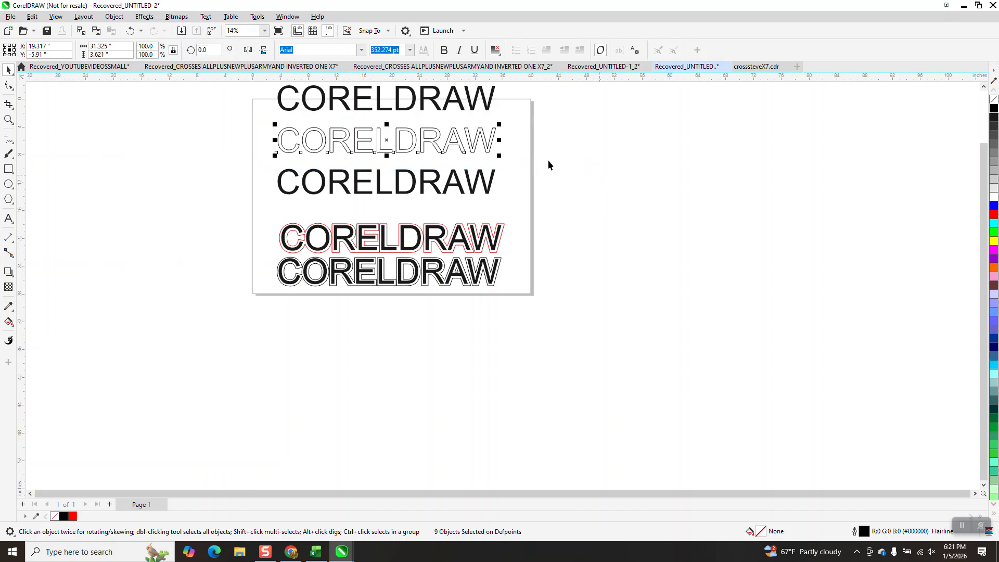
click(114, 17)
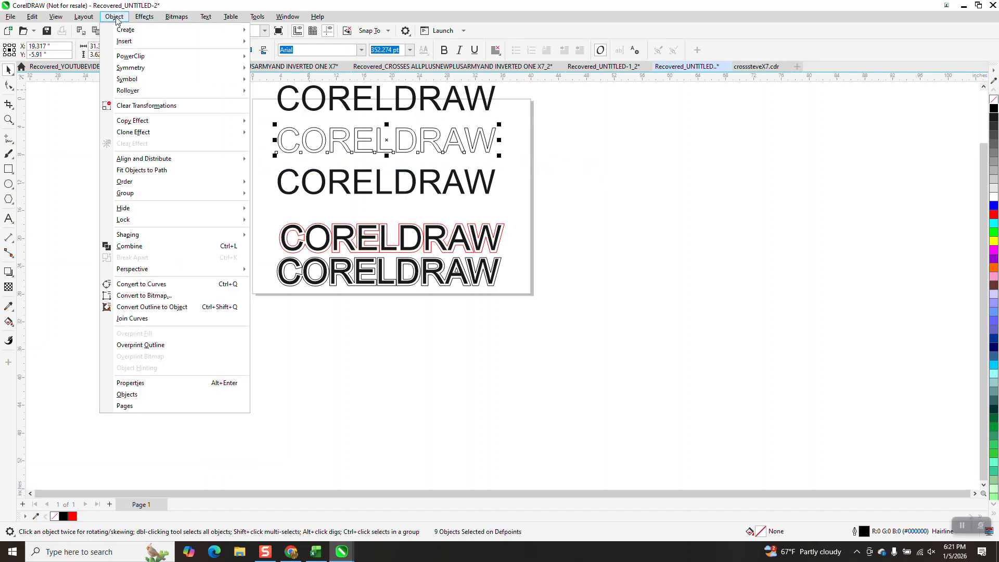
click(156, 283)
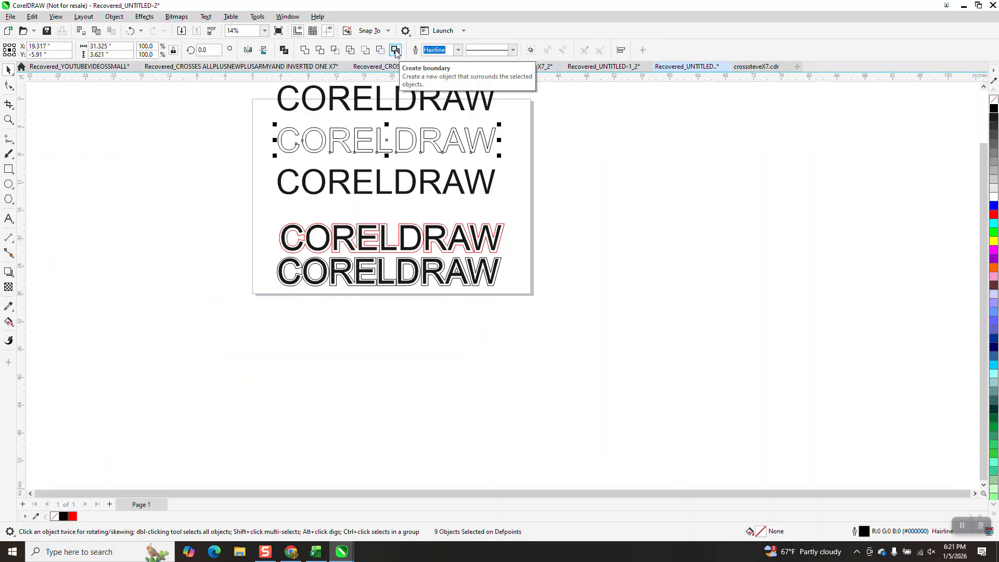
Step: Create a boundary around the outlined letters and move it up 12 inches, above the topmost black word
click(395, 51)
scroll(567, 254, down, 3)
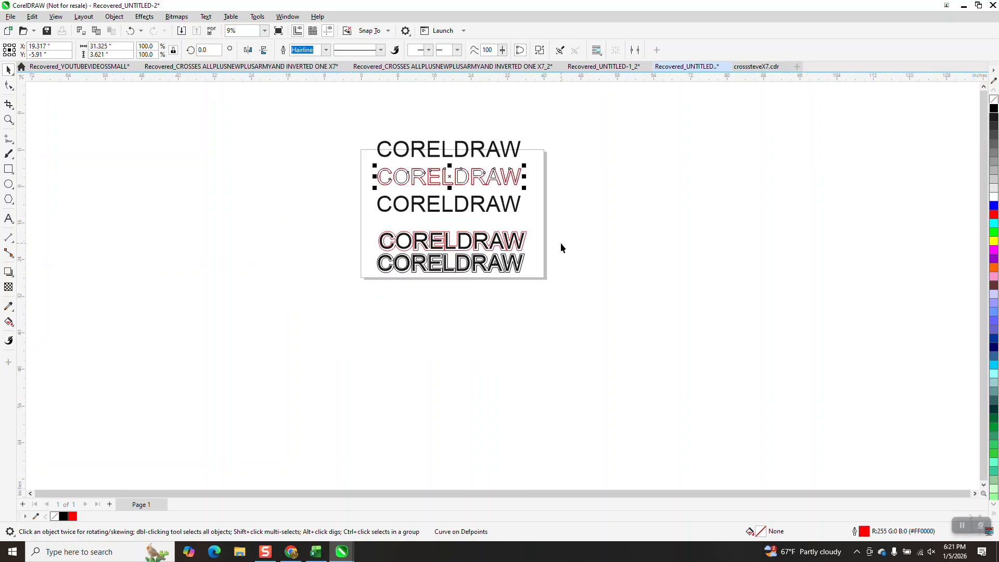
key(Up)
key(Up)
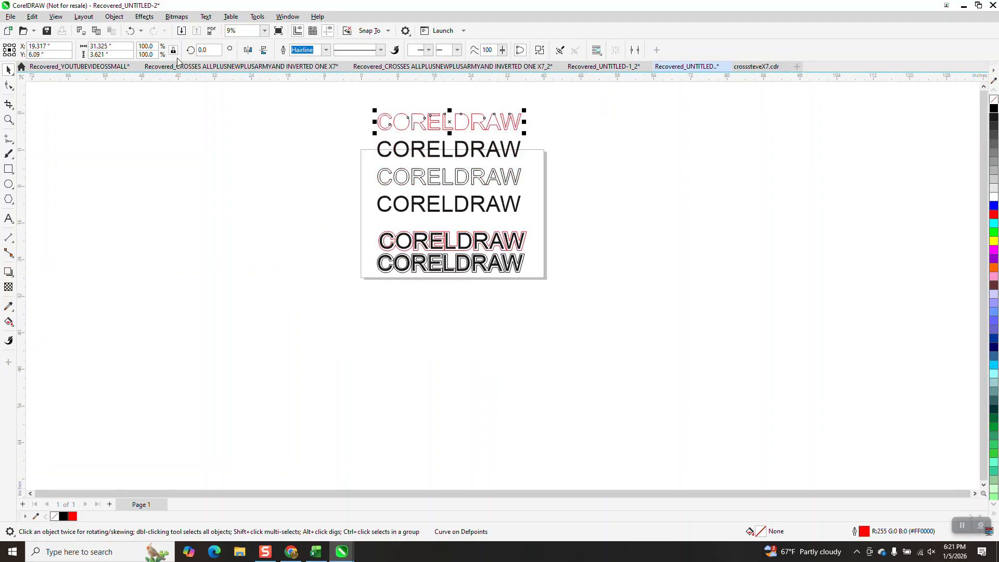
Step: Apply a one-step outside contour to the red boundary with a 0.2-inch offset and rounded corners
click(133, 18)
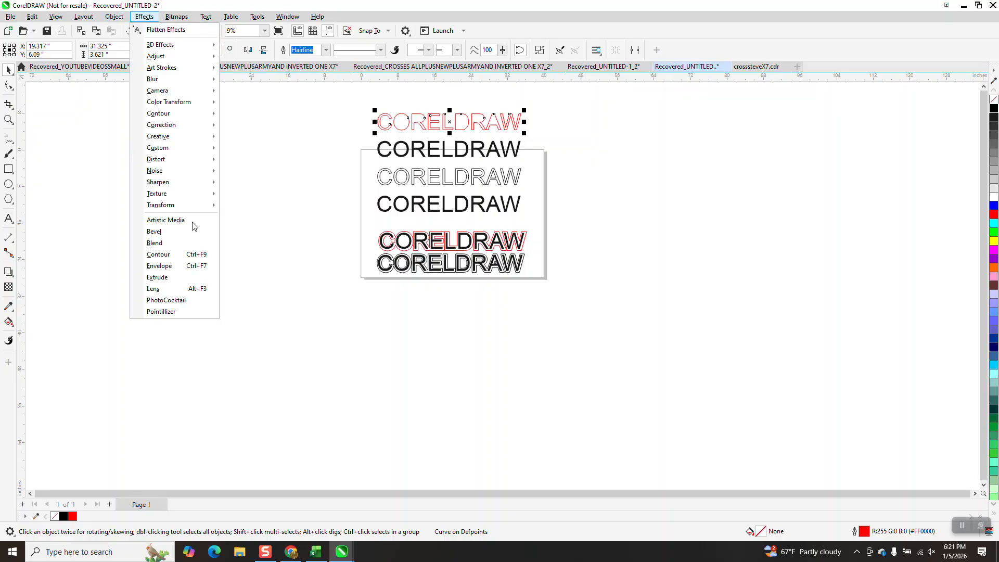
click(179, 260)
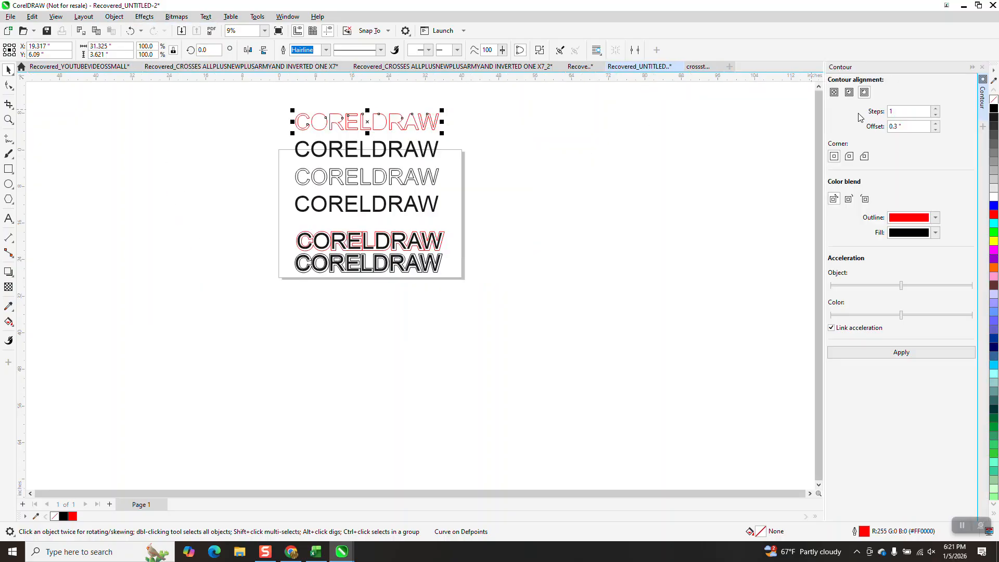
drag(909, 128, 876, 134)
text(.2)
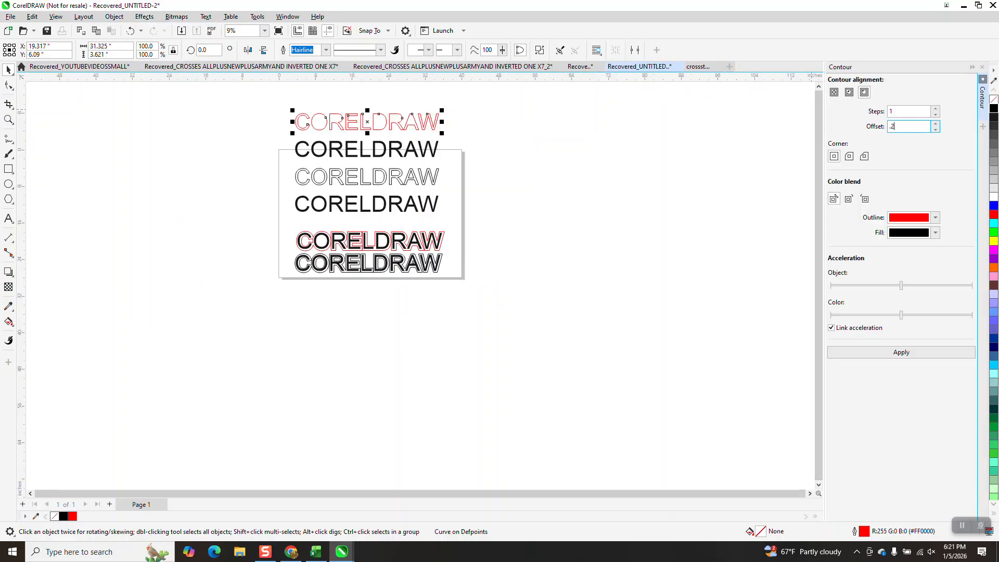
click(849, 157)
click(907, 354)
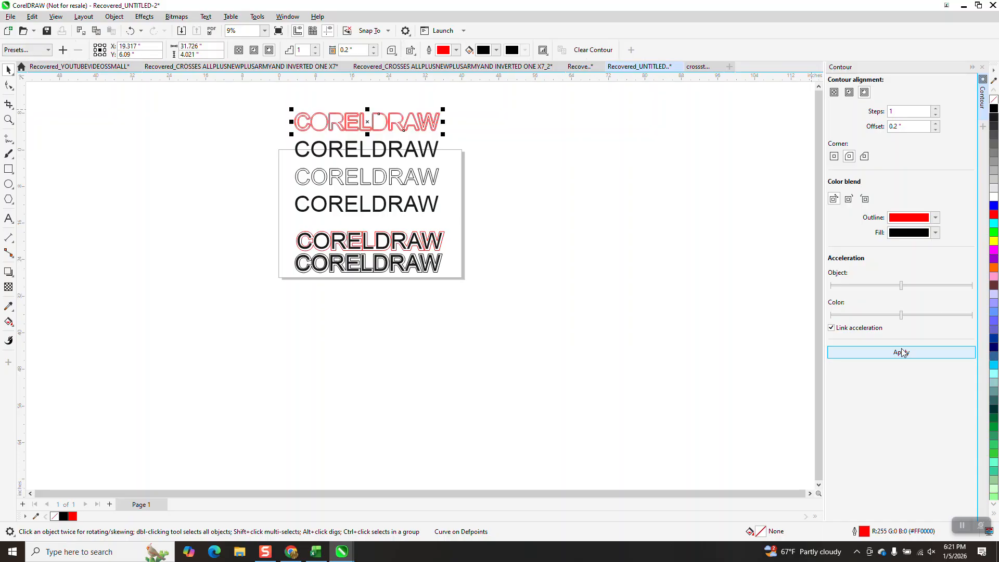
Step: Break the contour apart from the red boundary and move the outer contour down 6 inches onto the black CORELDRAW text
click(9, 119)
drag(277, 104, 479, 160)
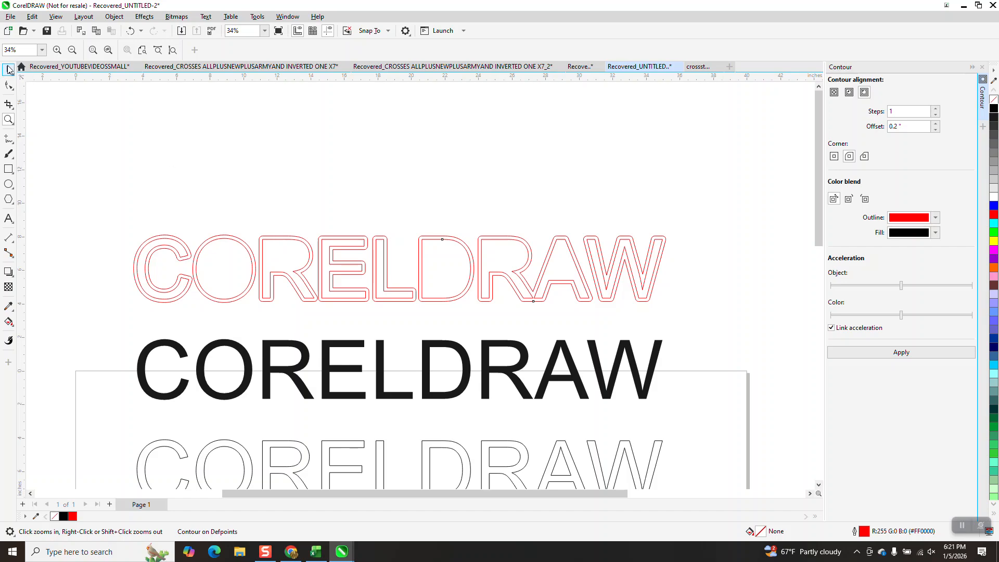
click(8, 69)
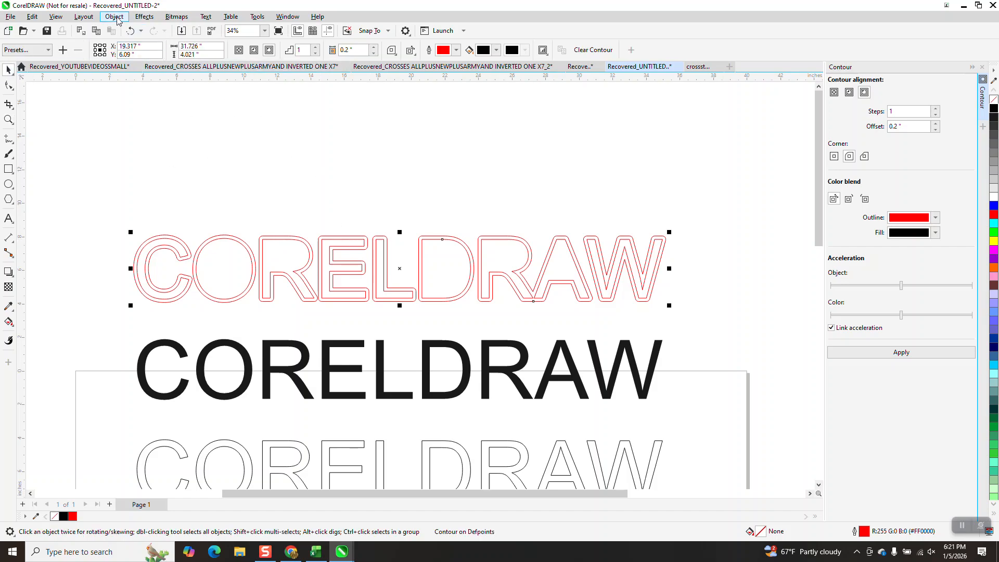
click(117, 19)
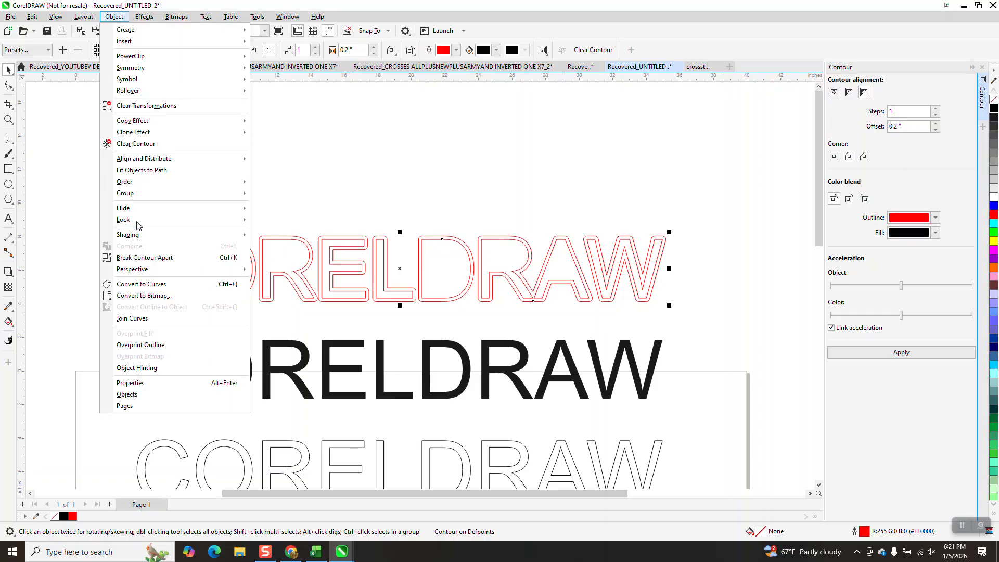
click(148, 256)
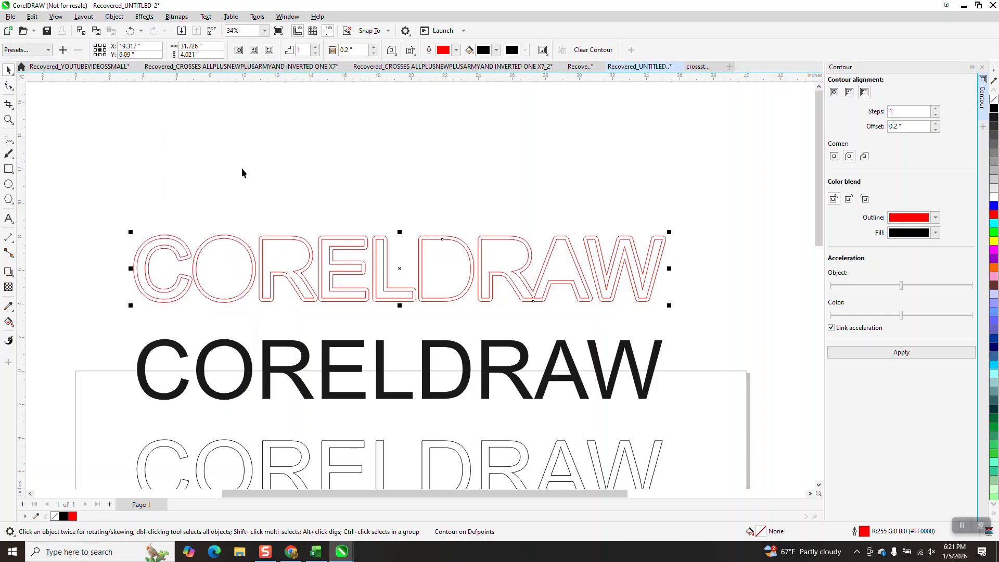
click(288, 236)
key(Down)
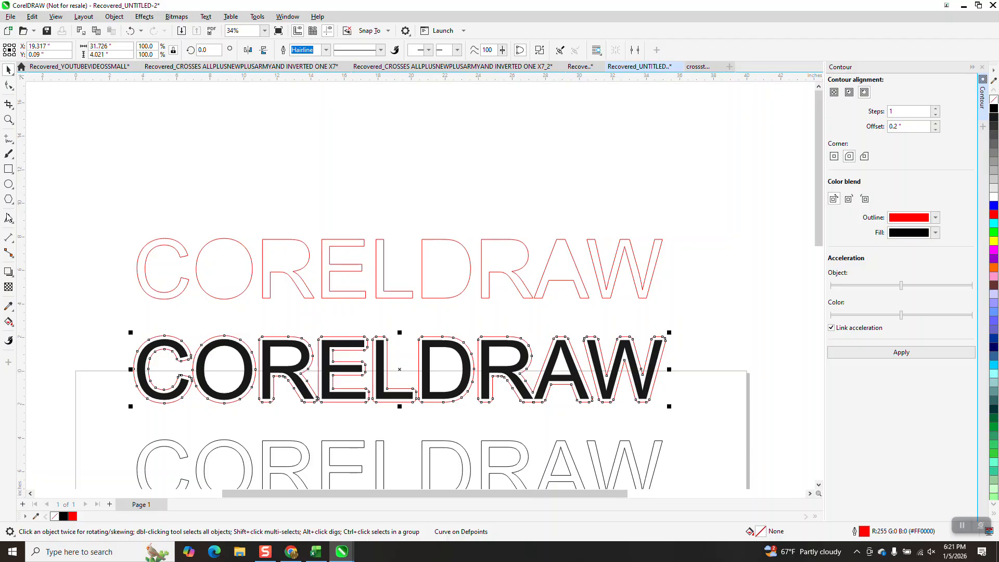
Step: Examine the corners and nodes of the red contour around the black CORELDRAW letters up close
click(8, 119)
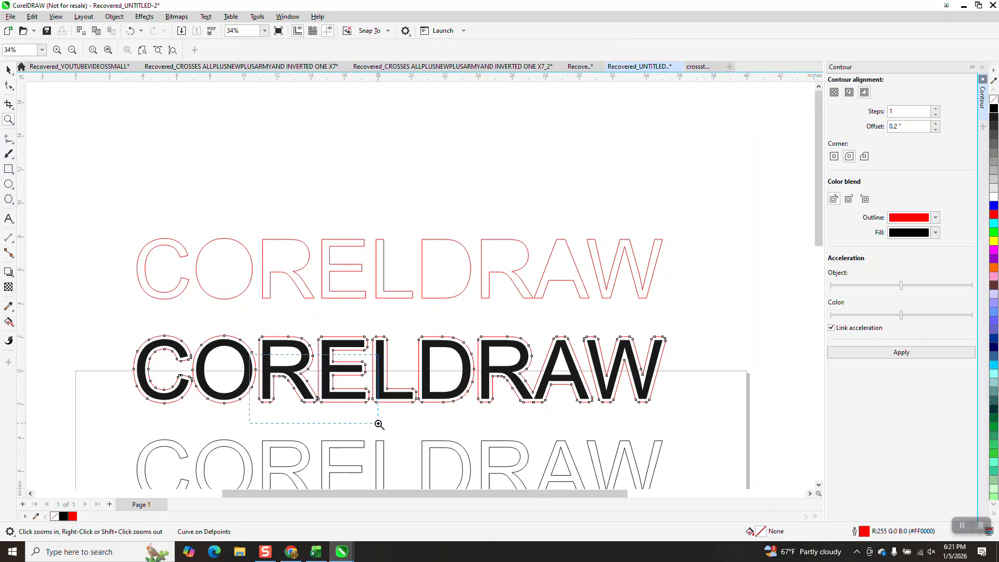
click(378, 422)
scroll(406, 366, down, 3)
scroll(634, 359, down, 3)
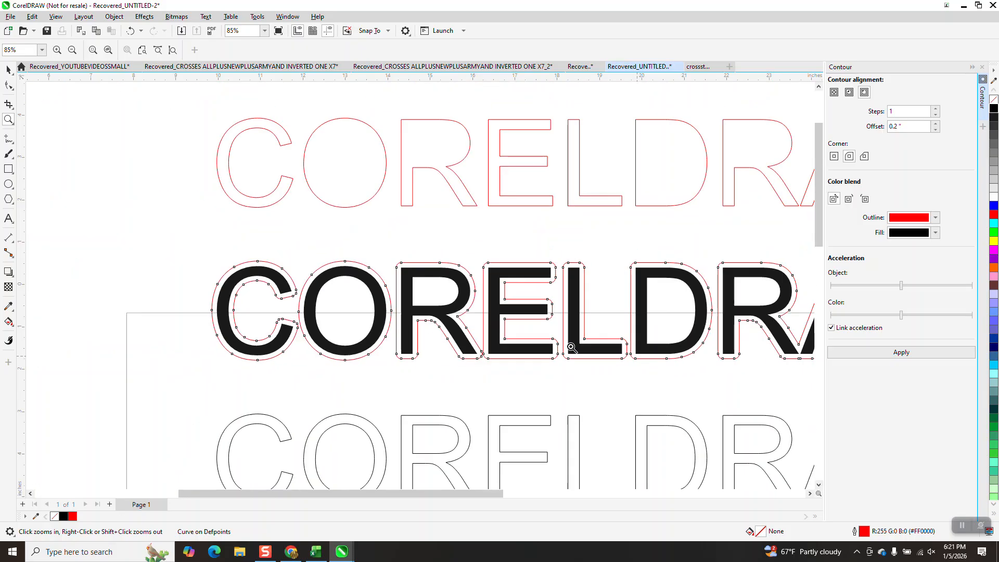
drag(784, 358, 817, 377)
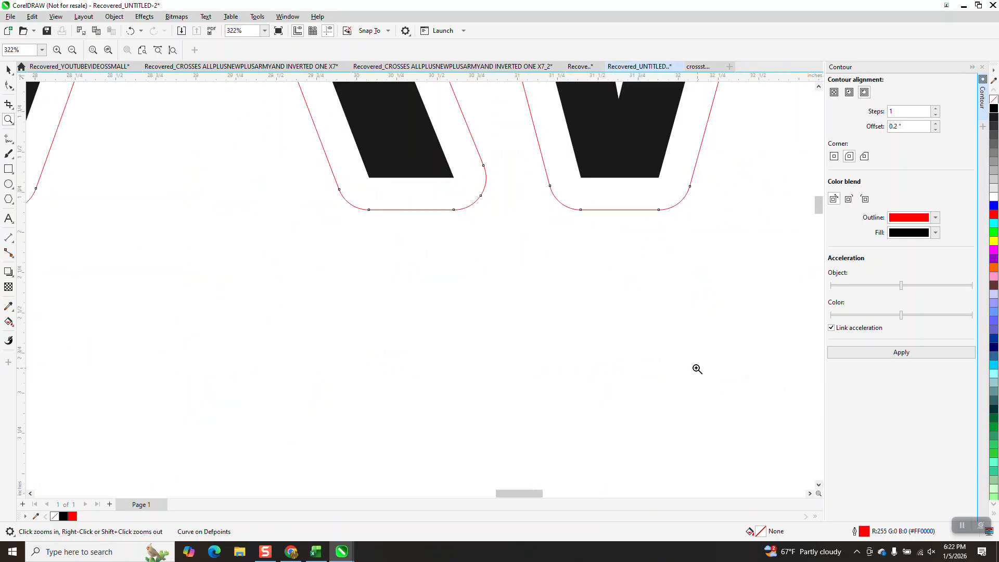
scroll(471, 262, down, 2)
scroll(401, 245, down, 4)
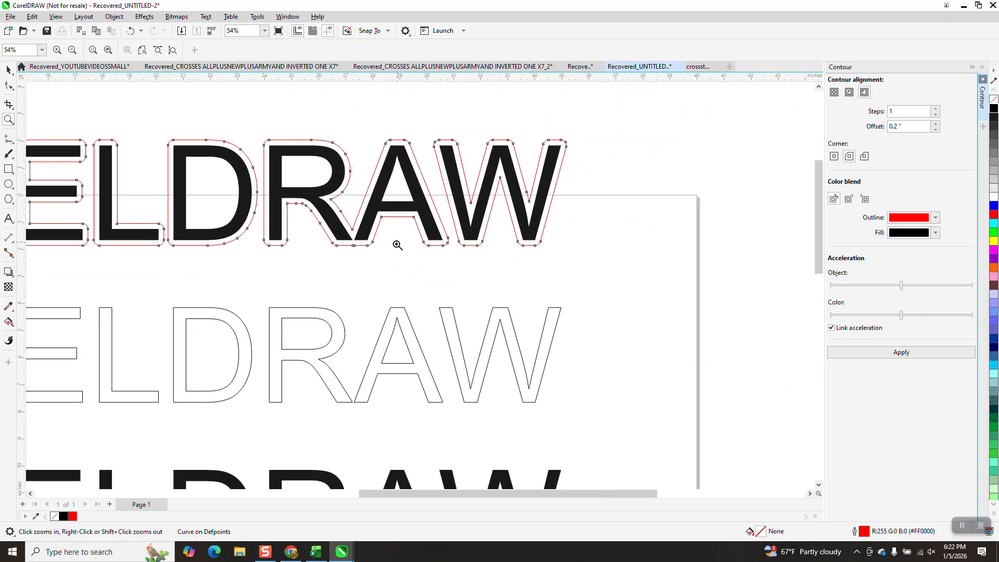
click(8, 69)
click(315, 238)
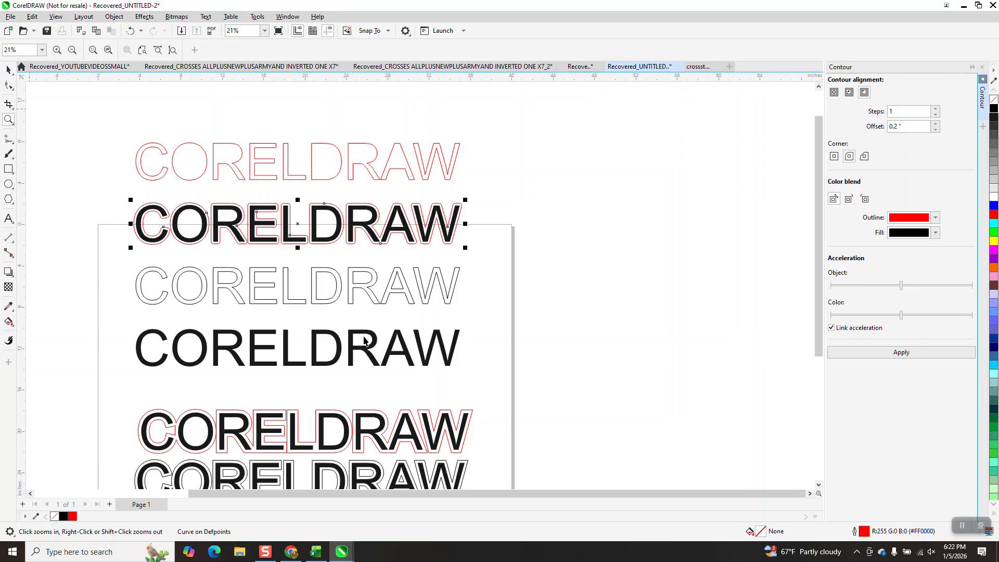
Step: Close the Contour settings and delete the two contoured CORELDRAW samples at the foot of the page
click(338, 342)
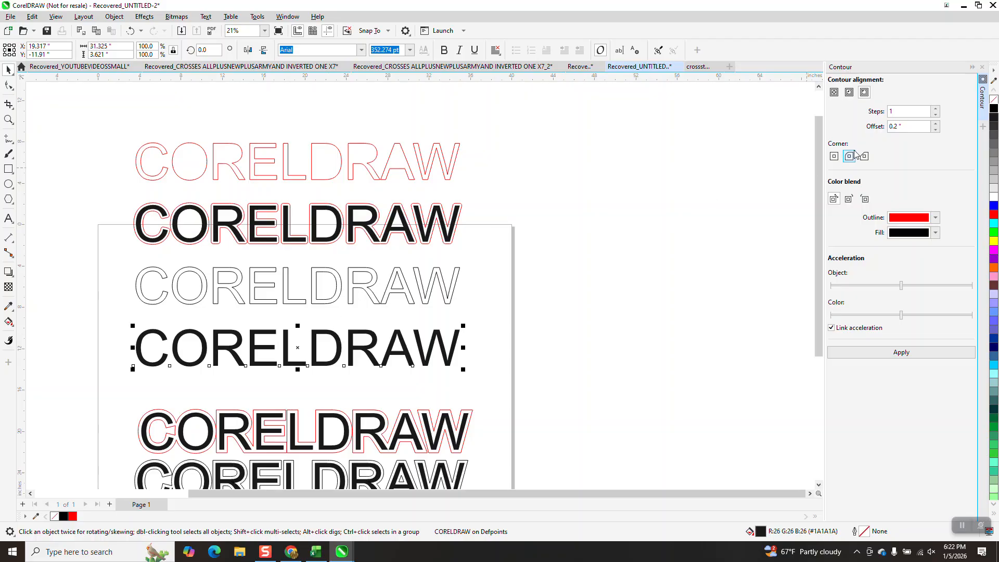
click(982, 68)
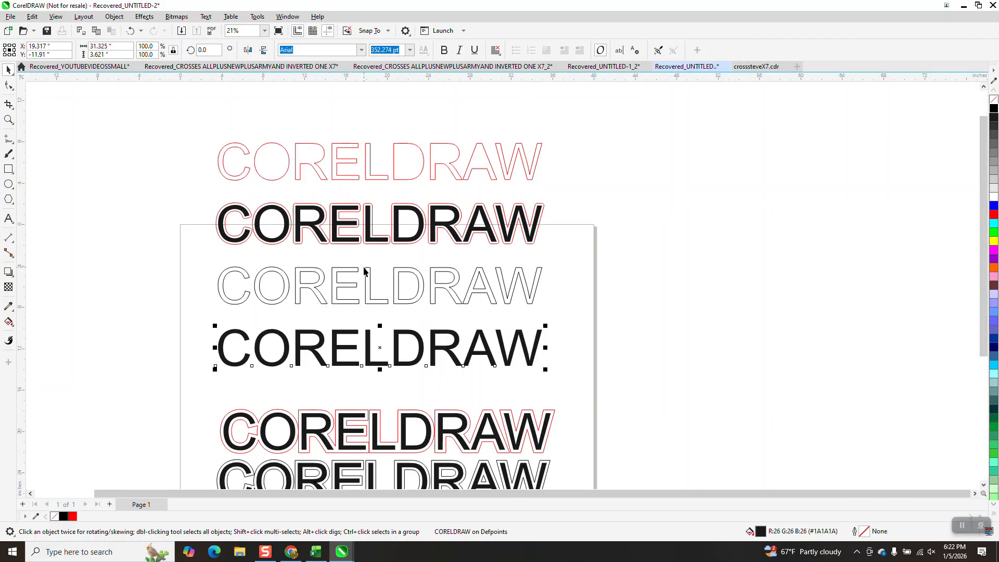
scroll(113, 266, down, 2)
drag(127, 317, 378, 394)
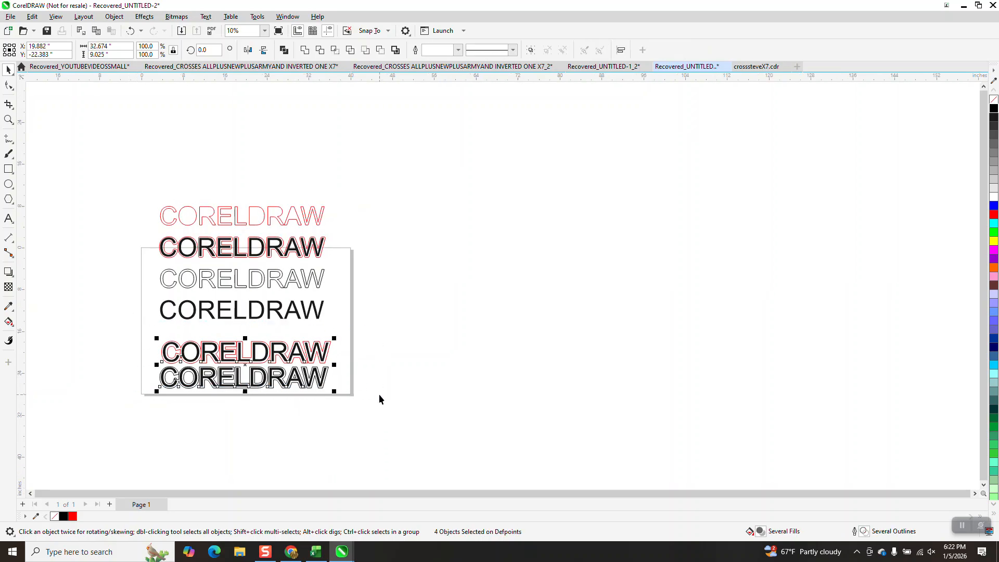
key(Delete)
Step: Duplicate the plain black CORELDRAW text so that one copy stays in place and the other sits 12 inches below
click(319, 311)
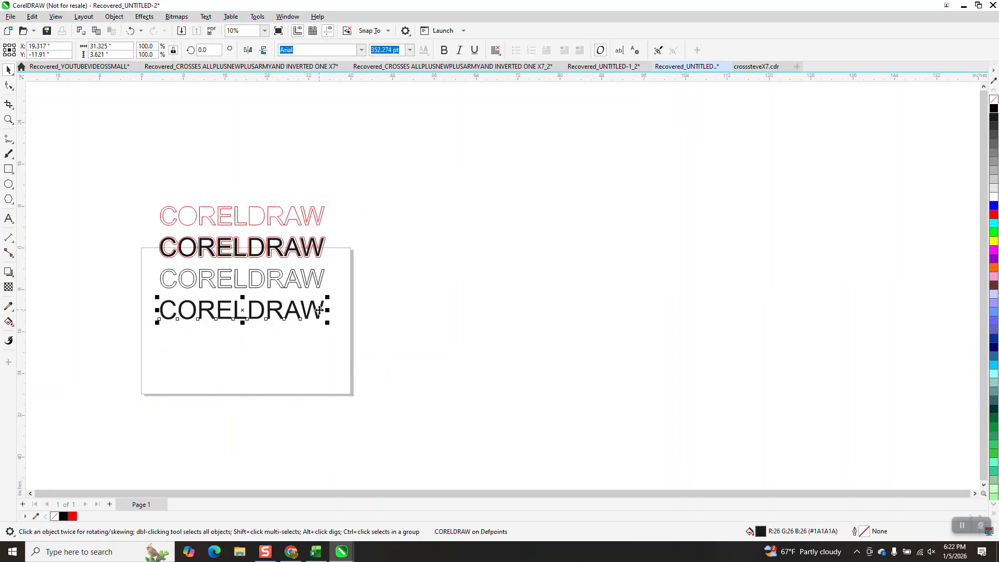
key(Down)
key(Down)
key(KP_Add)
key(Up)
key(Up)
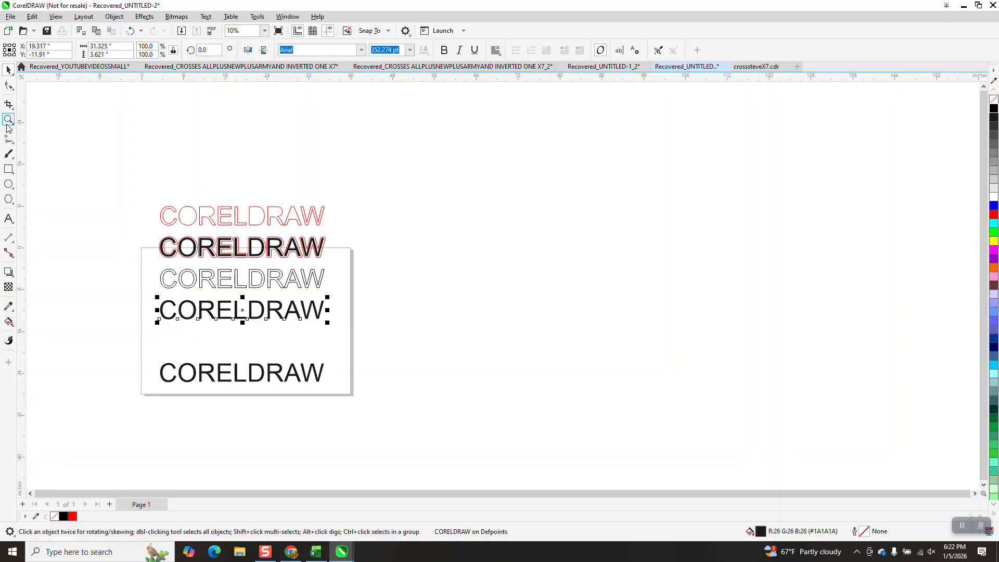
Step: Convert the upper of the two plain black CORELDRAW texts to curves and set its outline width to 36 pt
key(z)
click(229, 328)
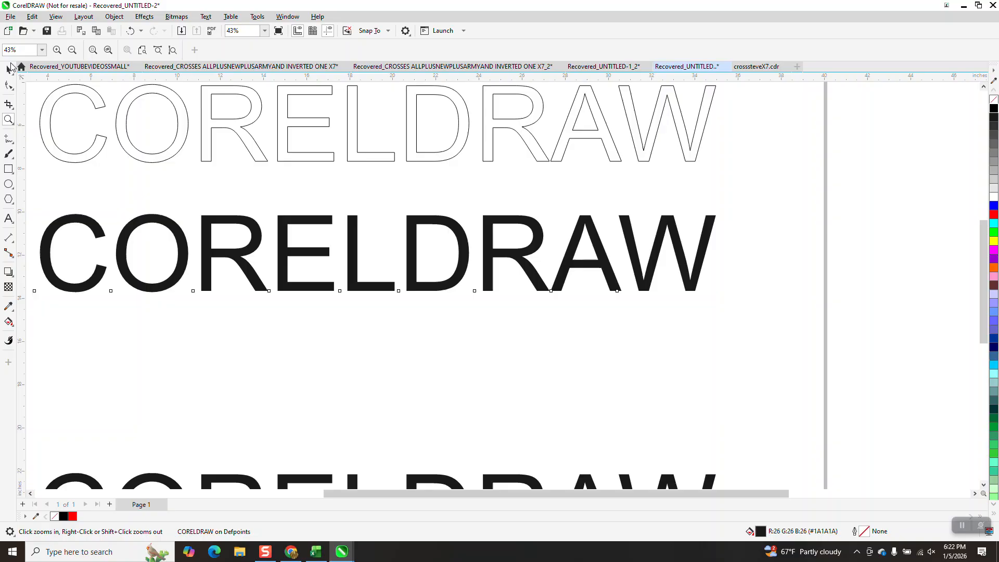
click(9, 70)
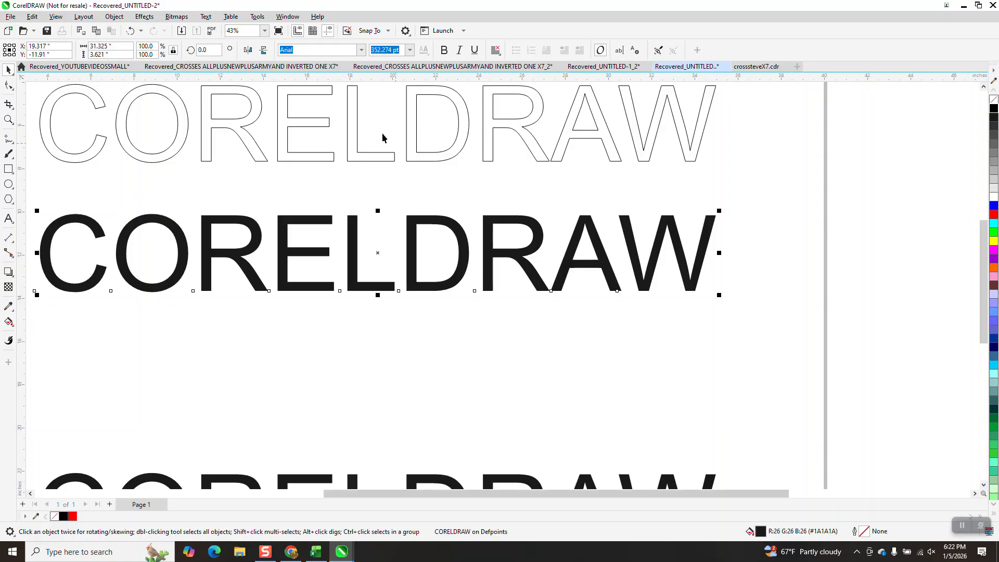
click(114, 17)
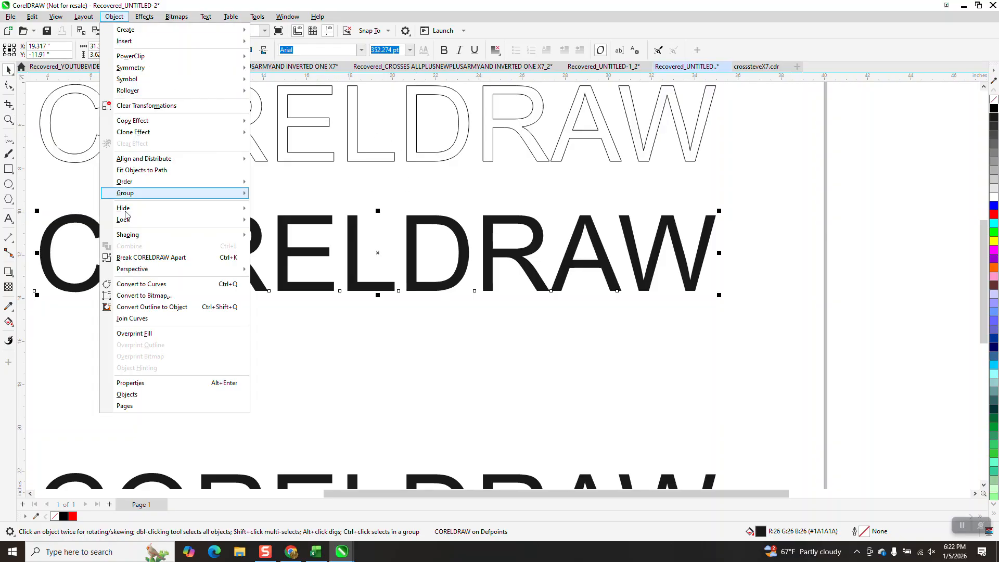
click(144, 287)
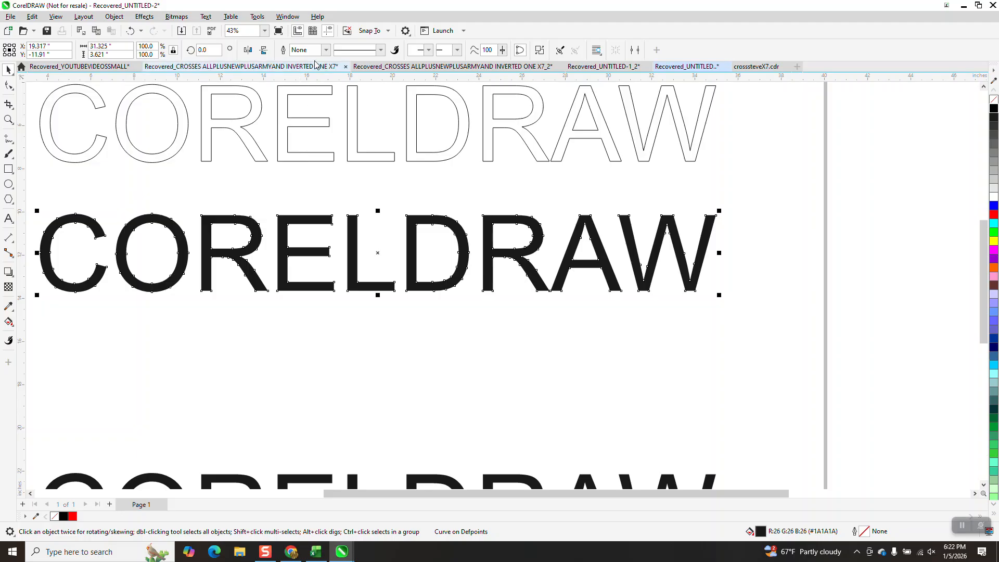
click(326, 51)
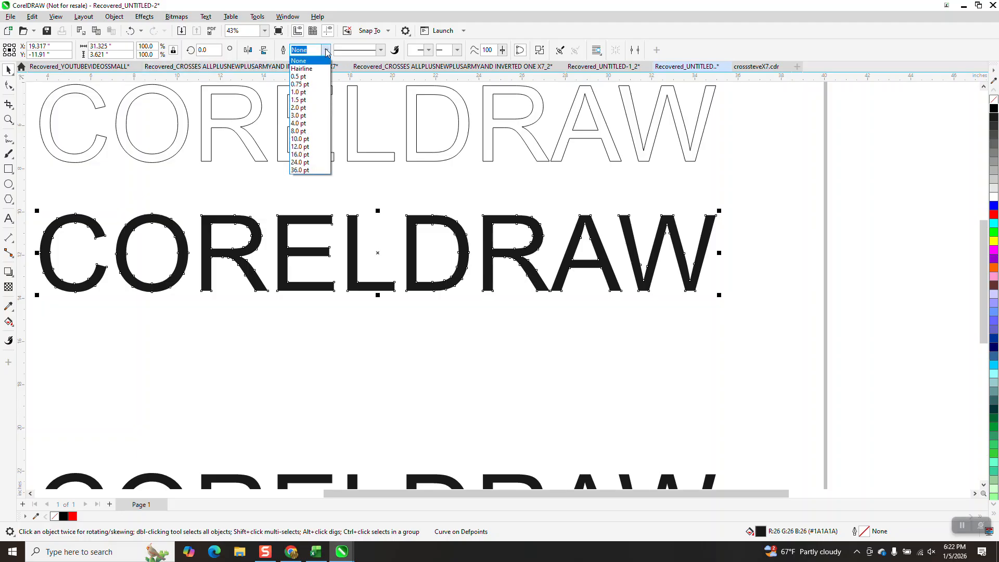
click(300, 170)
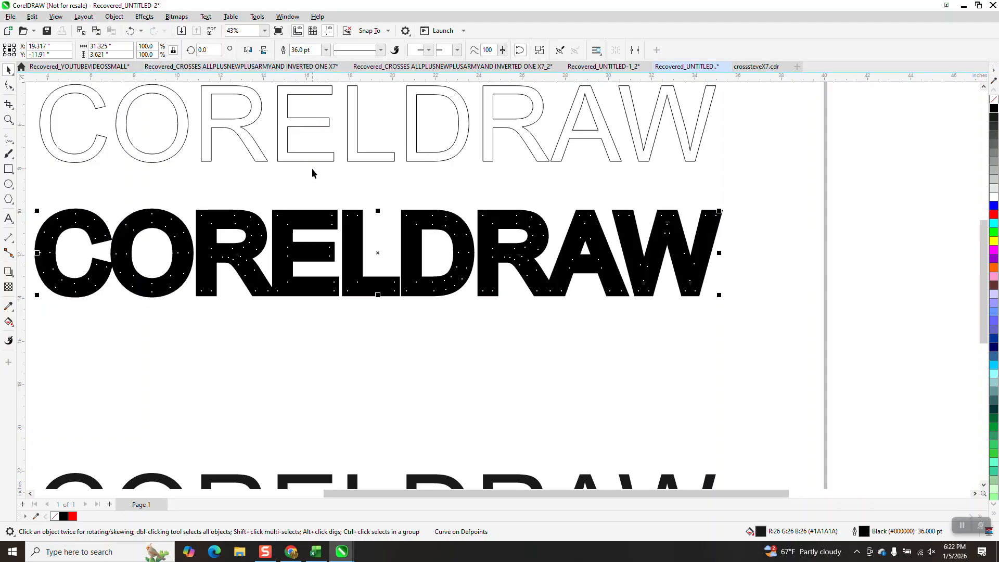
Step: Convert the 36 pt outline of the CORELDRAW curves to a separate object and move it 6 inches down
click(114, 16)
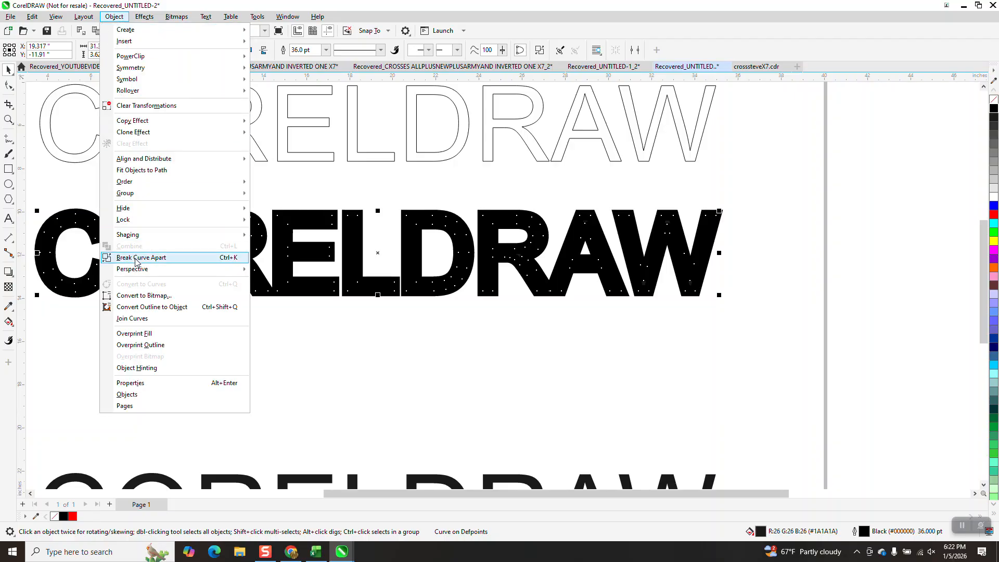
click(148, 307)
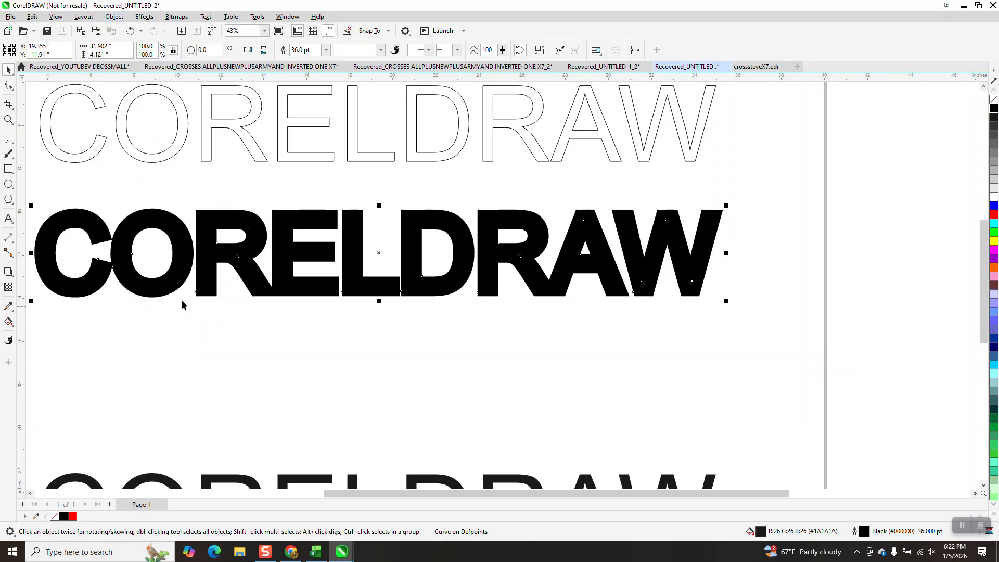
scroll(218, 239, down, 1)
click(362, 187)
click(368, 268)
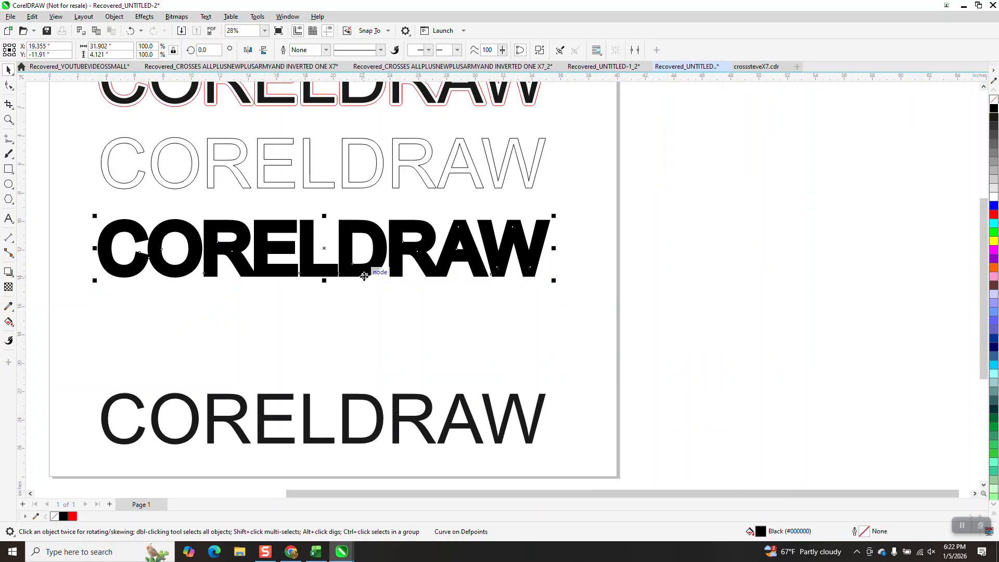
key(Down)
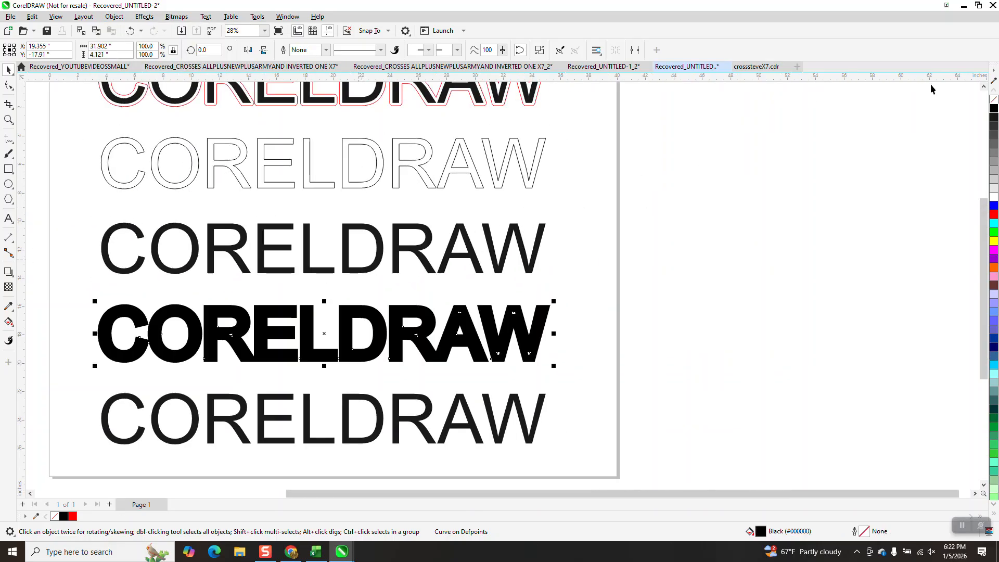
Step: Give the separated outline object no fill and a black hairline outline, and examine the small stray triangle in the first R
click(994, 99)
right_click(993, 108)
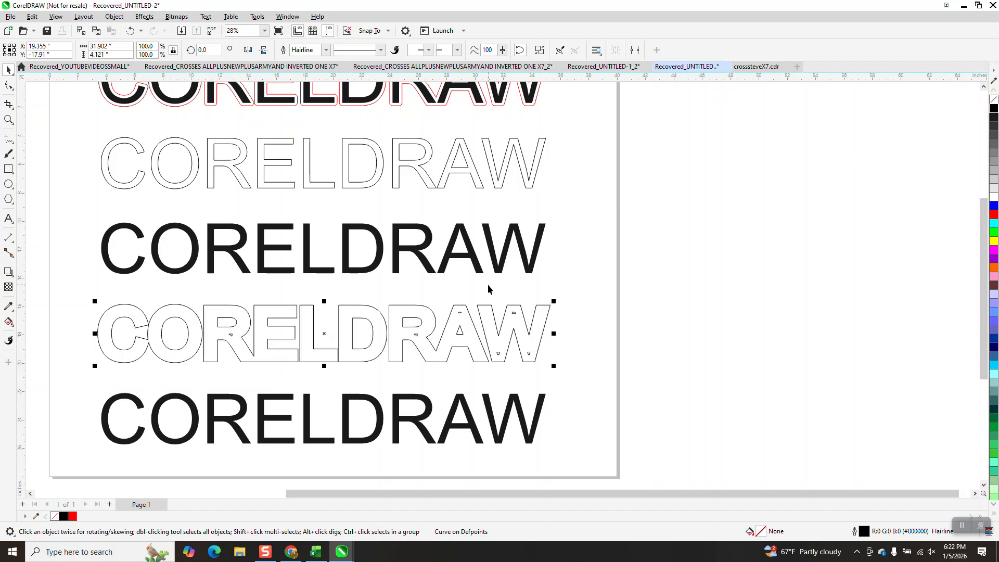
click(9, 119)
drag(224, 322, 260, 355)
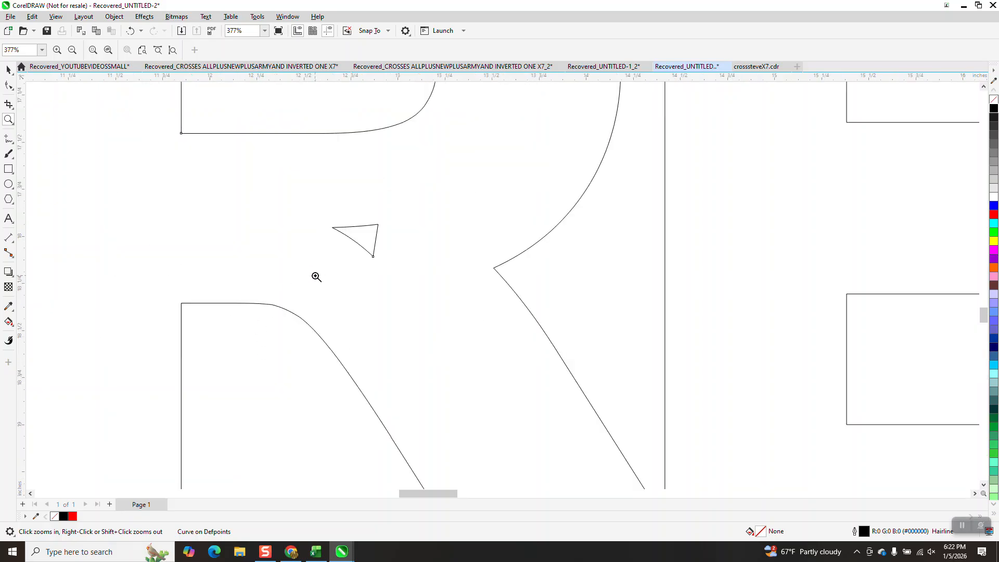
scroll(350, 233, down, 2)
scroll(353, 235, down, 3)
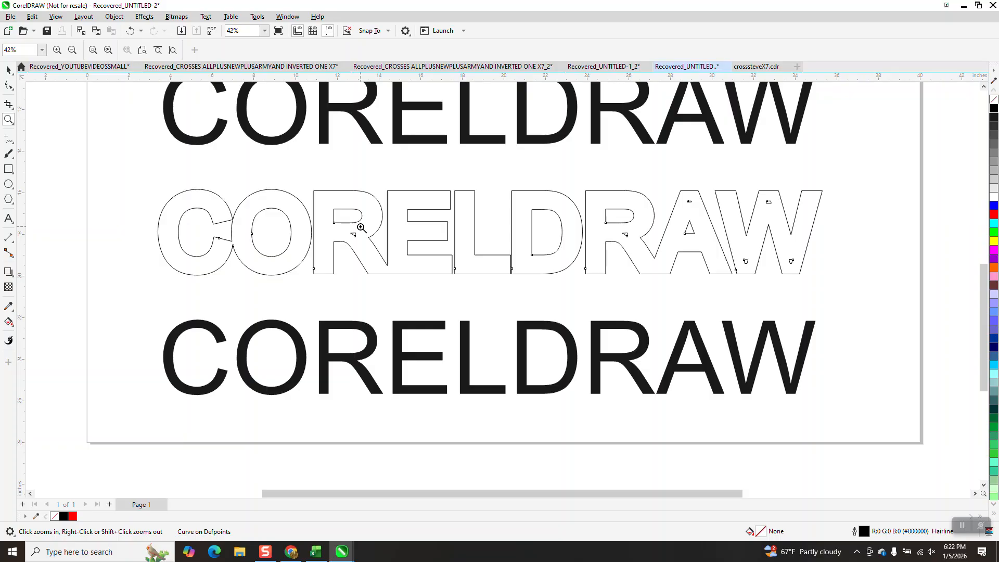
scroll(361, 228, down, 1)
Step: Color the outline object's hairline red and test its fit over the black text 6 inches above, returning it to its place
click(9, 69)
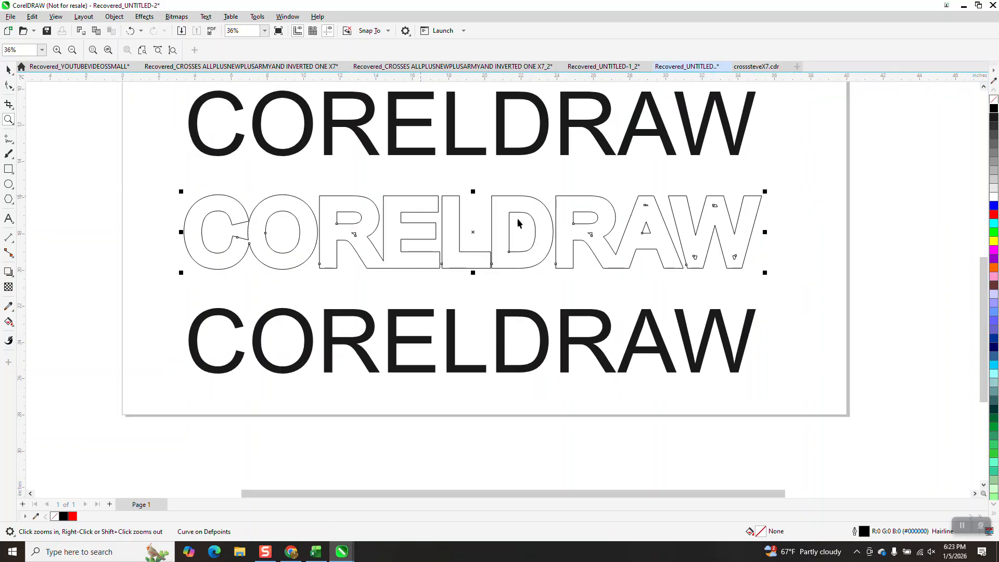
right_click(994, 215)
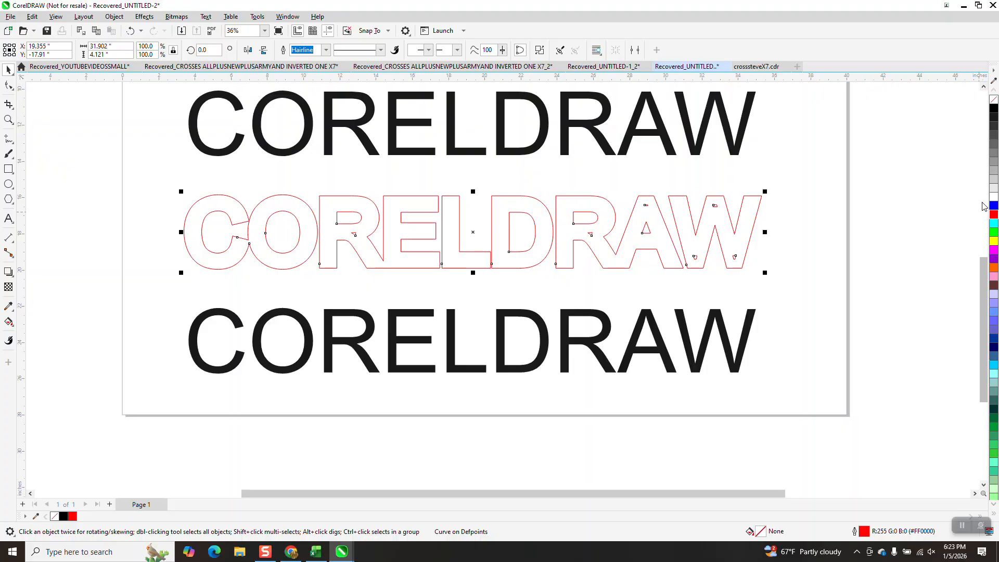
key(Up)
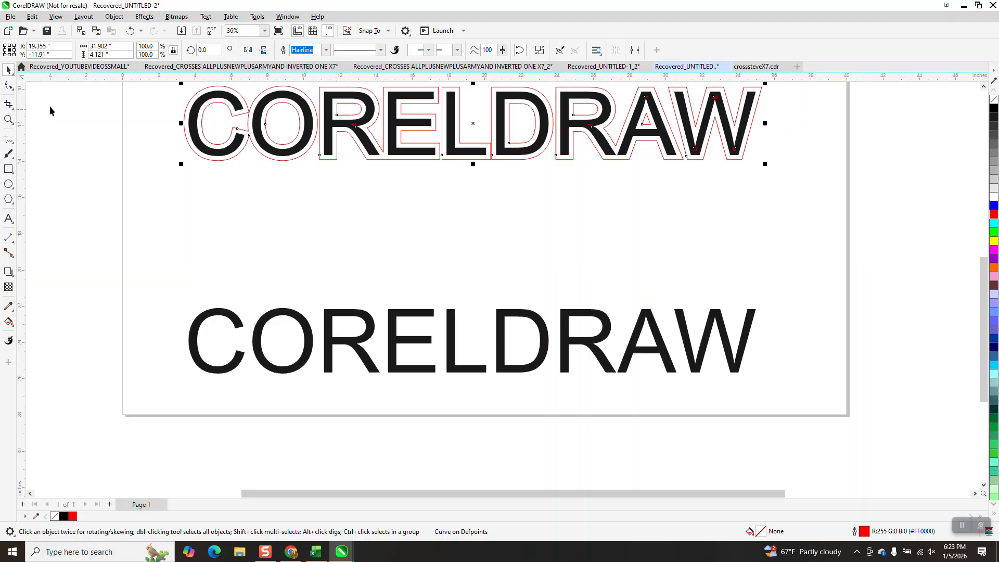
key(Down)
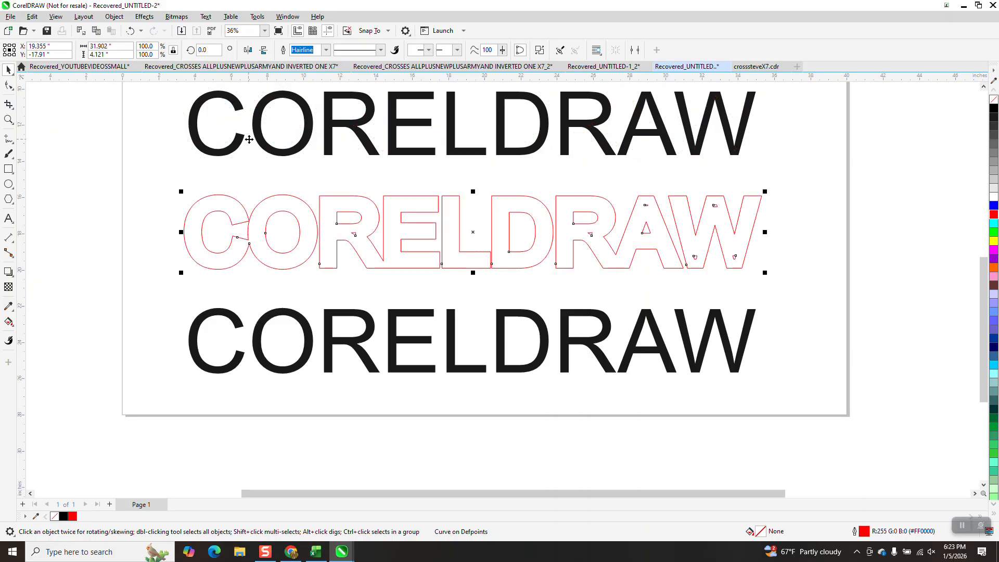
Step: Break the red outline curve apart into separate shapes
click(114, 16)
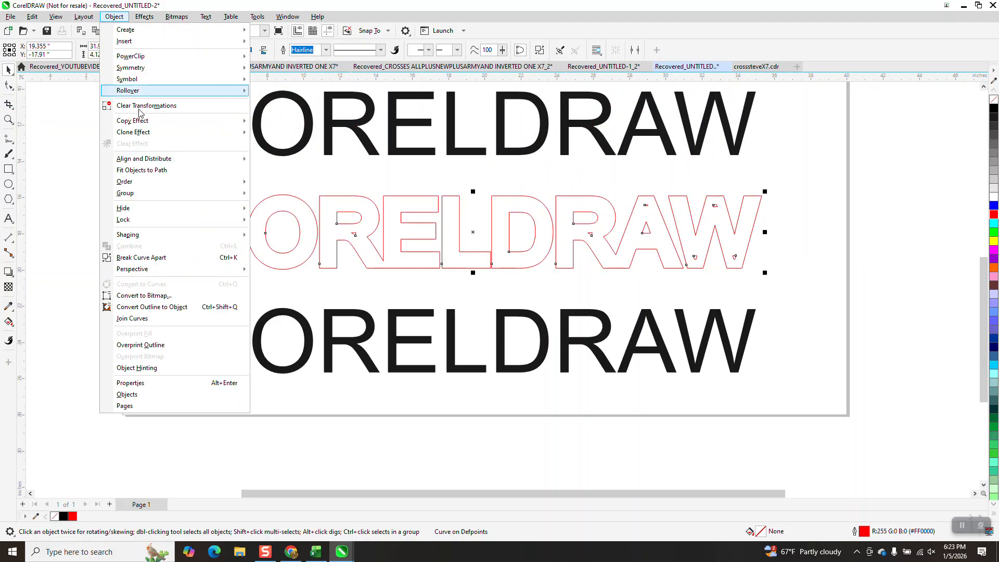
click(145, 257)
drag(159, 205, 396, 258)
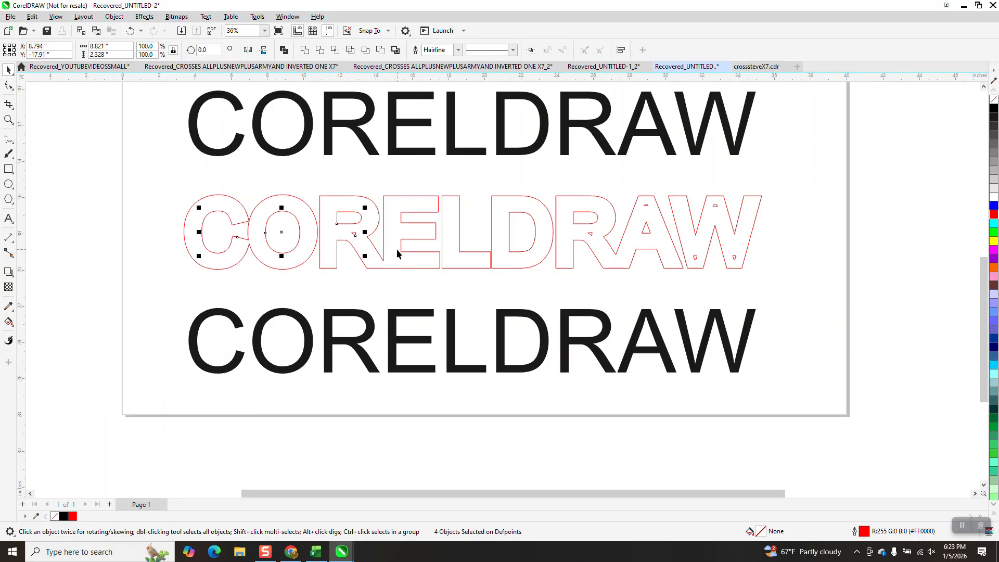
key(Delete)
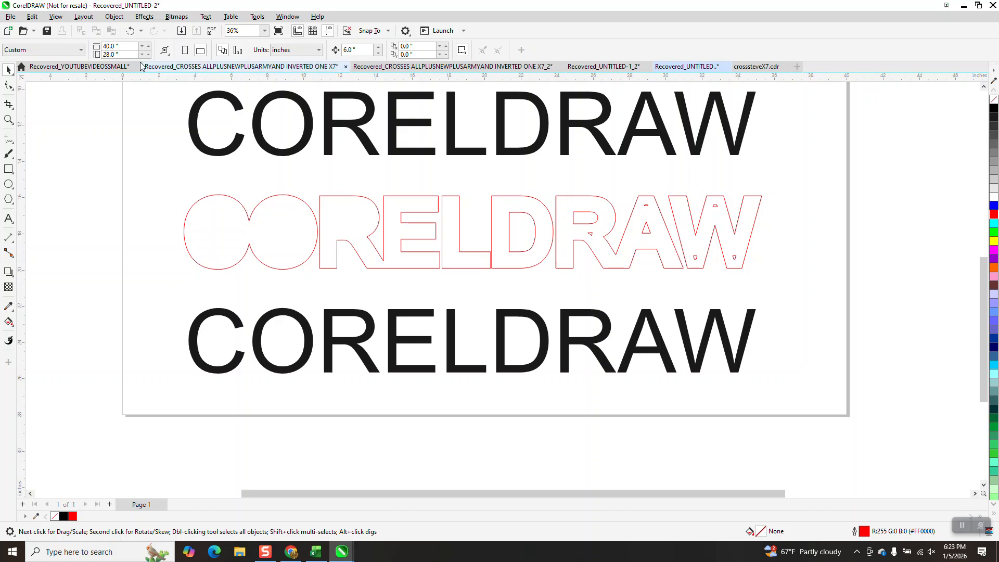
click(128, 32)
Step: Delete the small stray shapes inside both Rs, at the peak of the A and inside the W of the red outline
drag(335, 189, 363, 243)
click(363, 284)
drag(368, 287, 350, 225)
key(Delete)
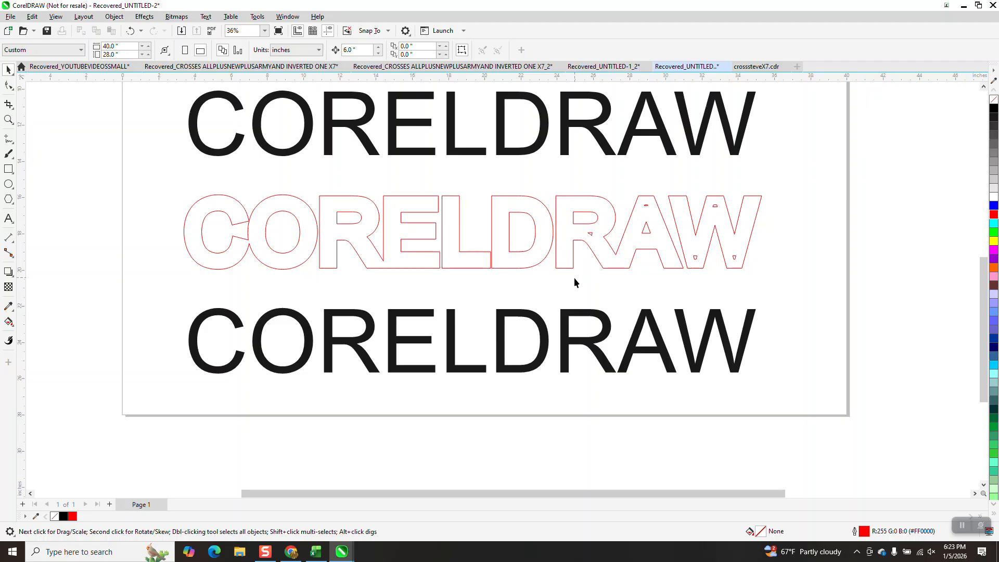
drag(575, 251, 592, 223)
key(Delete)
drag(624, 181, 645, 206)
key(Delete)
drag(676, 266, 764, 245)
key(Delete)
drag(725, 178, 712, 219)
key(Delete)
Step: Move all the remaining red outline shapes 6 inches up onto the black CORELDRAW text
click(613, 269)
key(Up)
drag(151, 177, 765, 307)
key(Up)
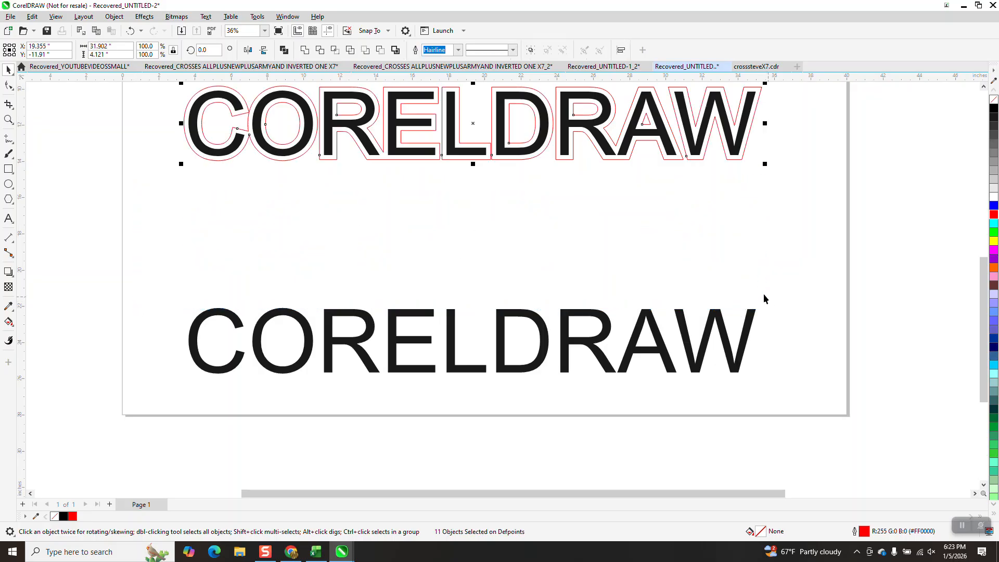
scroll(567, 251, down, 4)
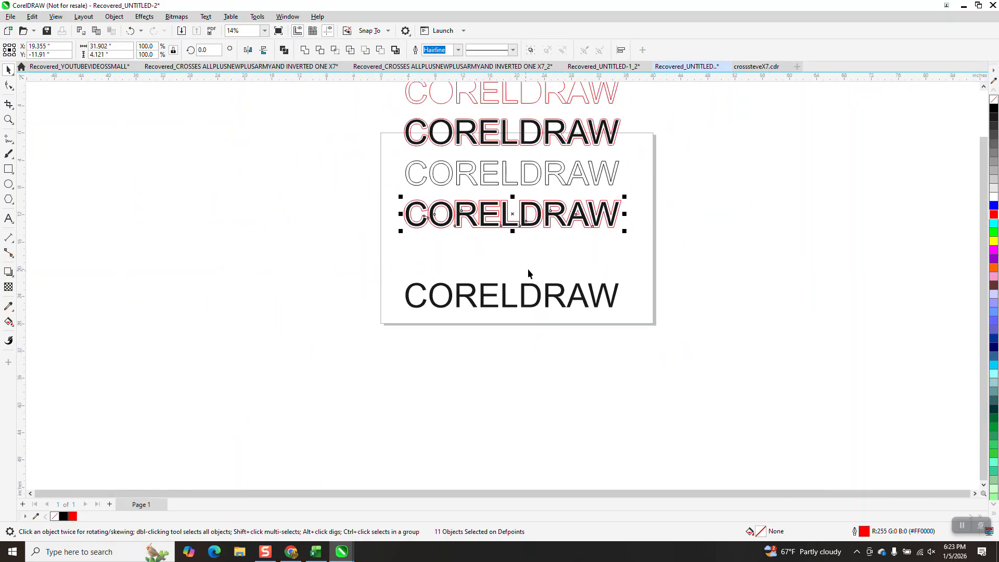
Step: Break the lowest black CORELDRAW text apart into individual letters and convert them all to curves
double_click(536, 293)
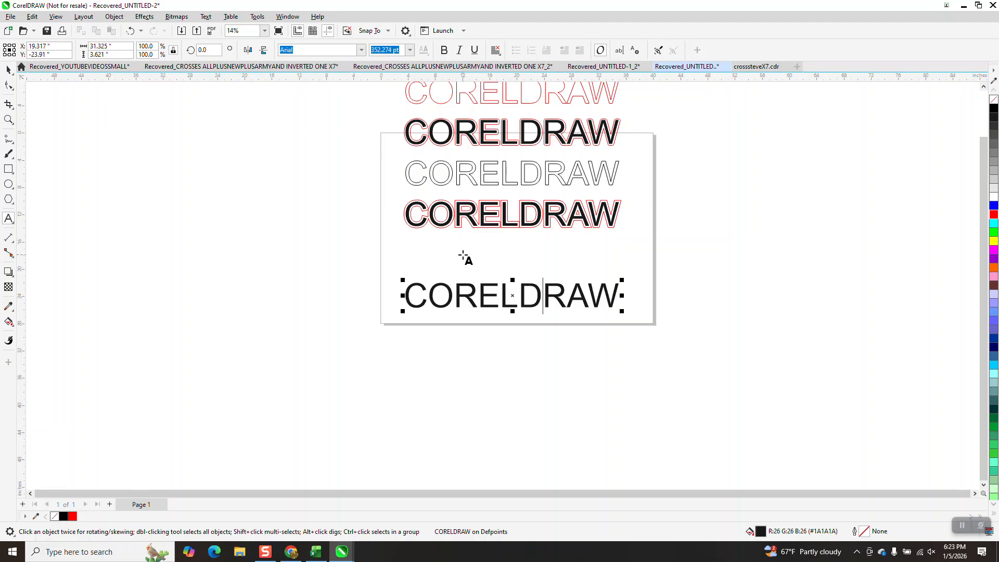
click(114, 17)
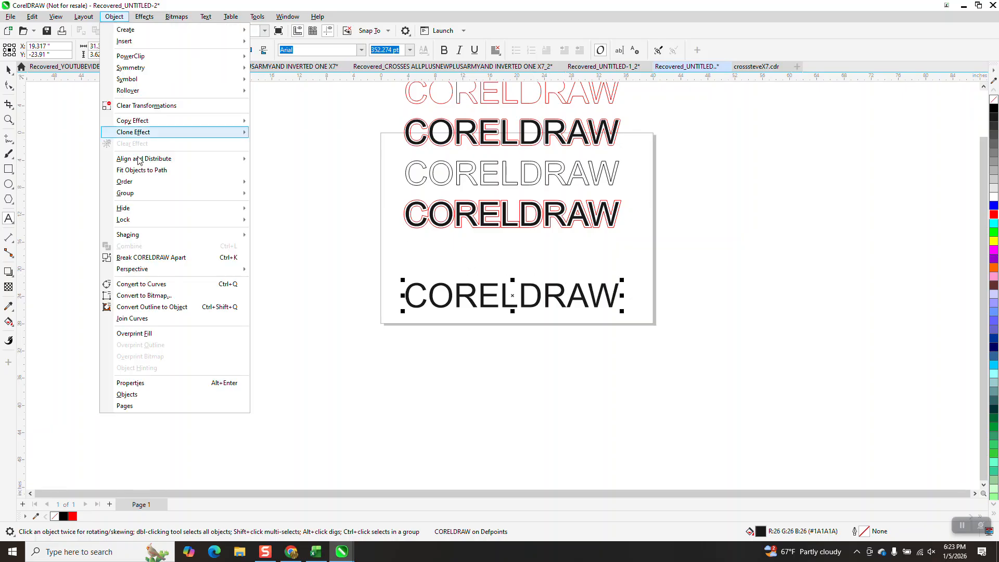
click(154, 257)
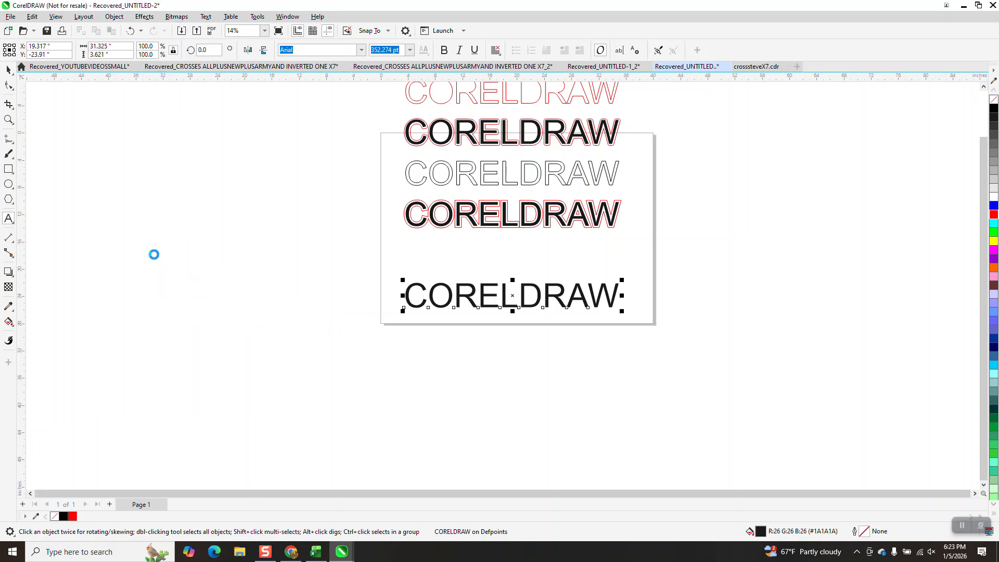
drag(344, 231, 692, 367)
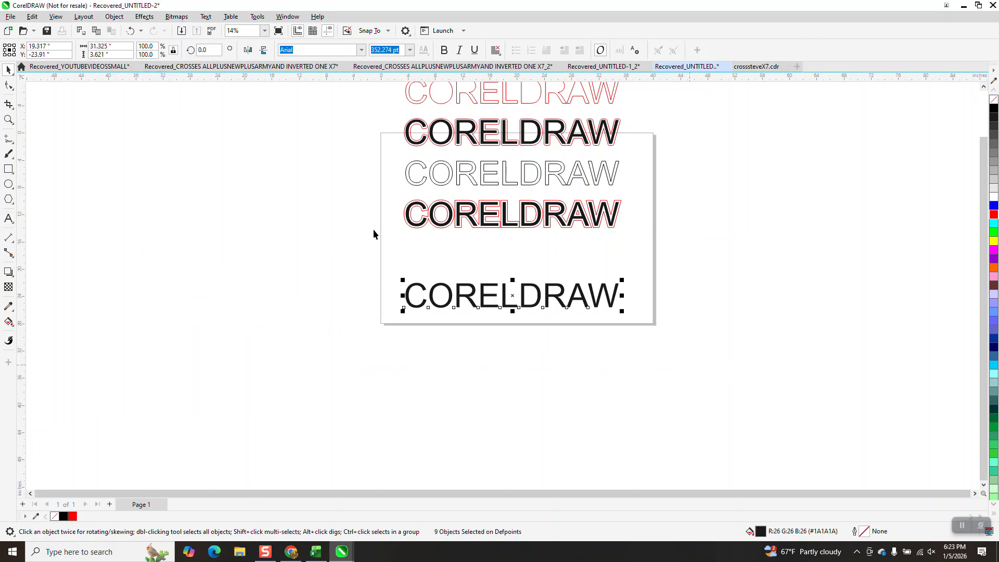
click(114, 17)
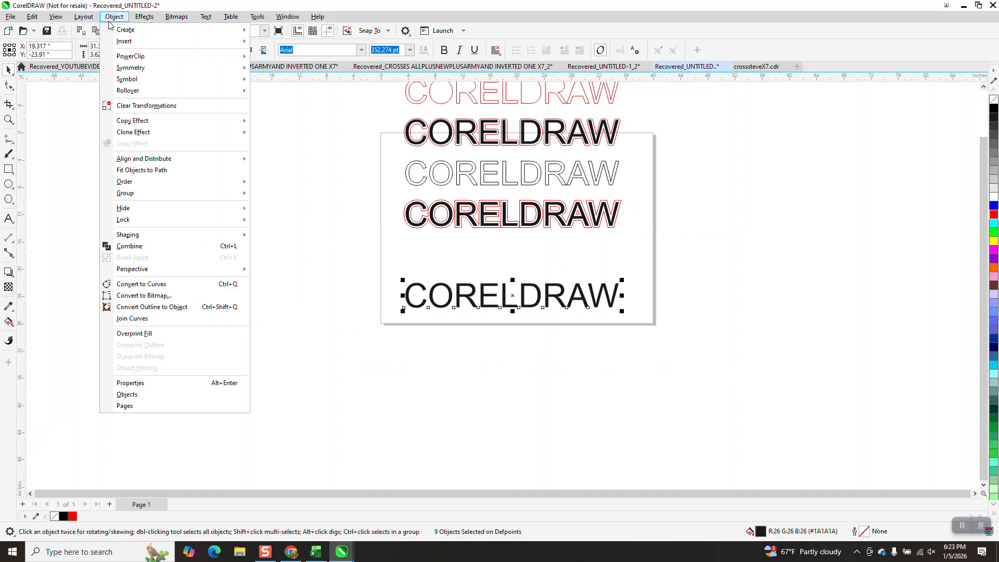
click(146, 287)
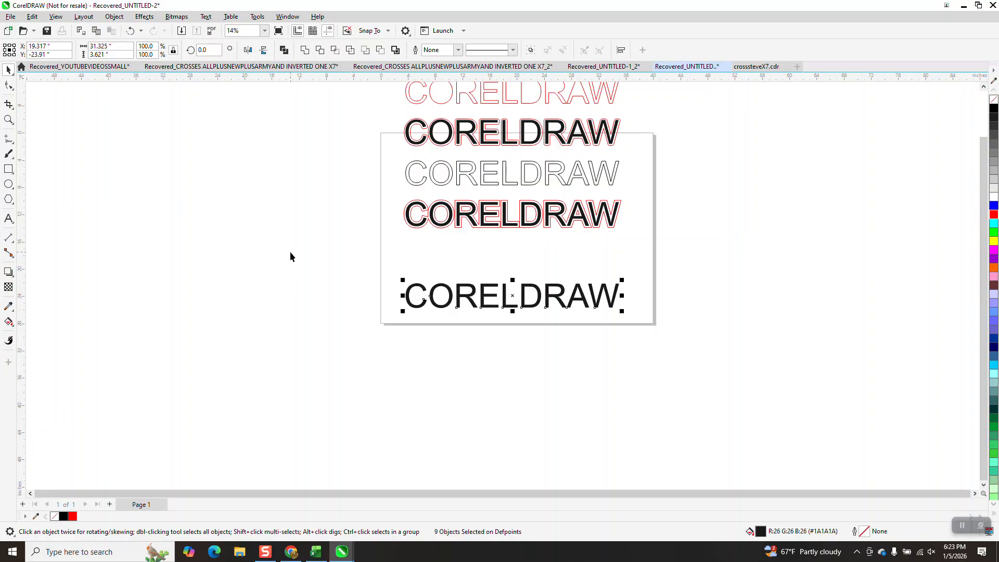
Step: Duplicate the letter curves 6 inches below and give the upper set no fill and a black hairline outline
key(ctrl+d)
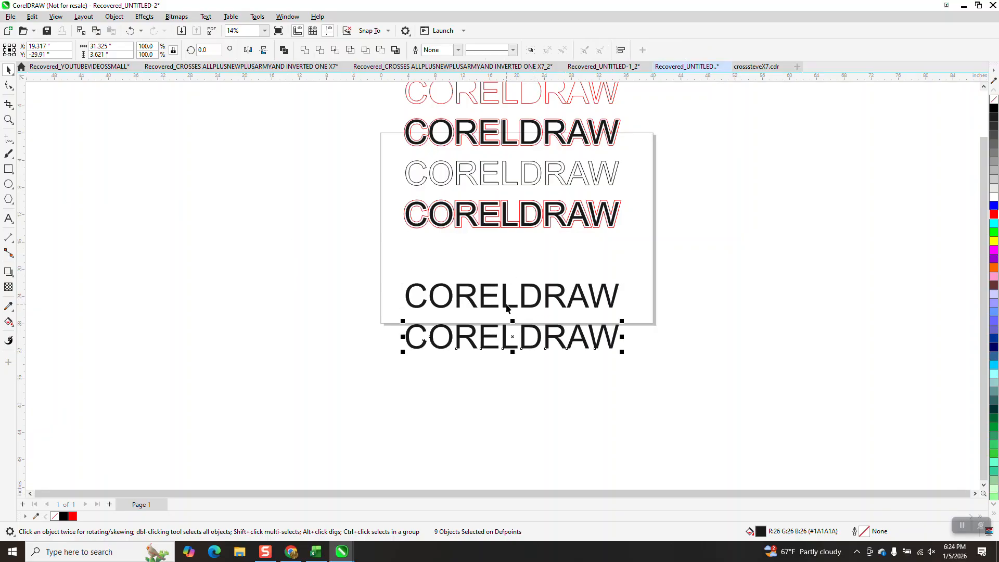
drag(387, 274, 630, 322)
click(993, 99)
right_click(993, 108)
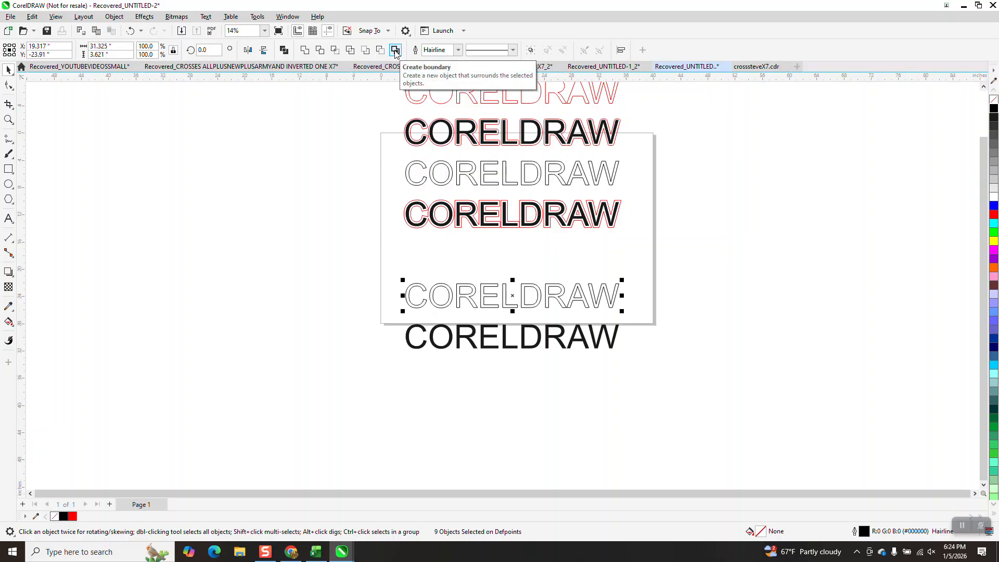
Step: Group the nine outlined letters and apply a one-step 0.2-inch outside contour with rounded corners and a red outline
click(145, 17)
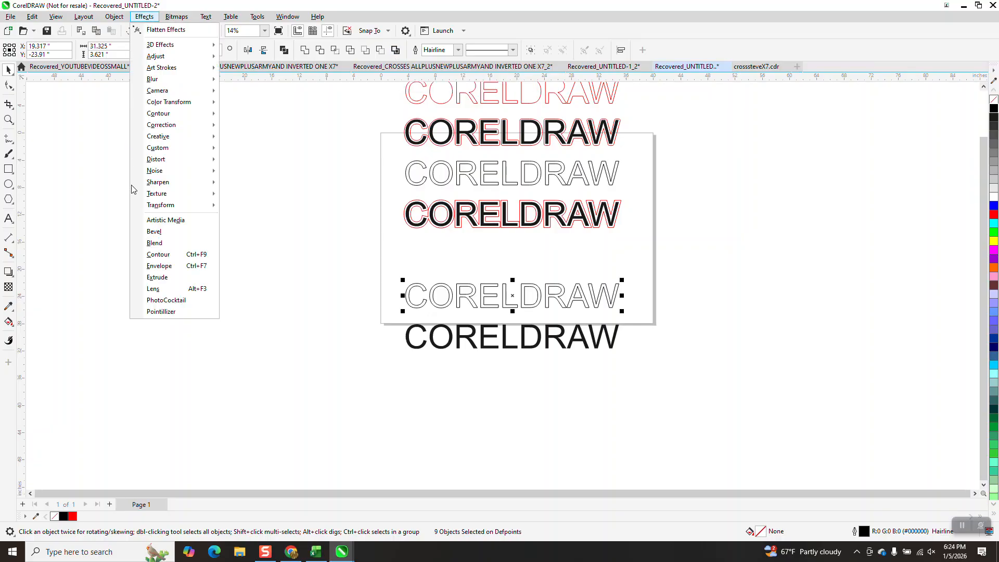
click(156, 253)
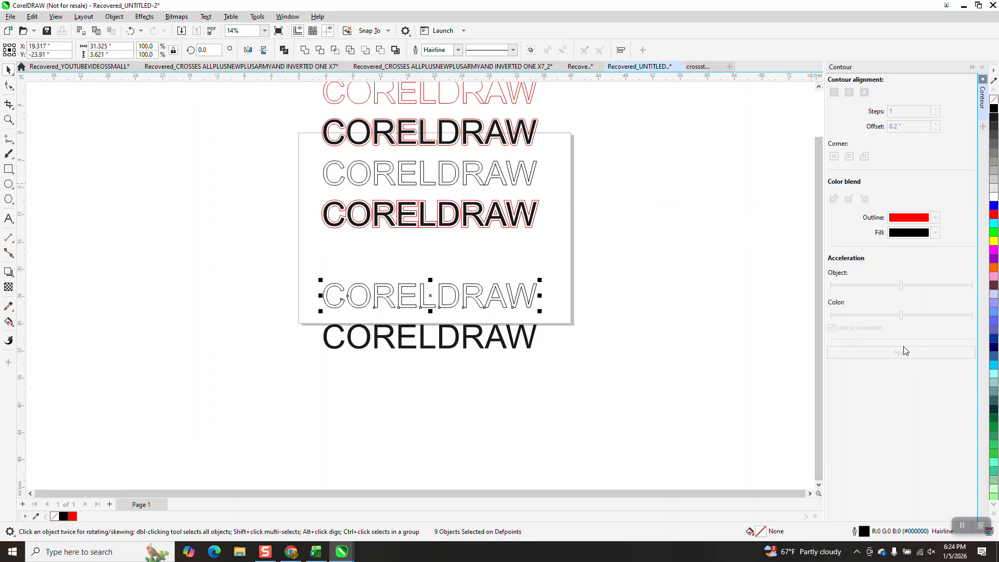
click(115, 21)
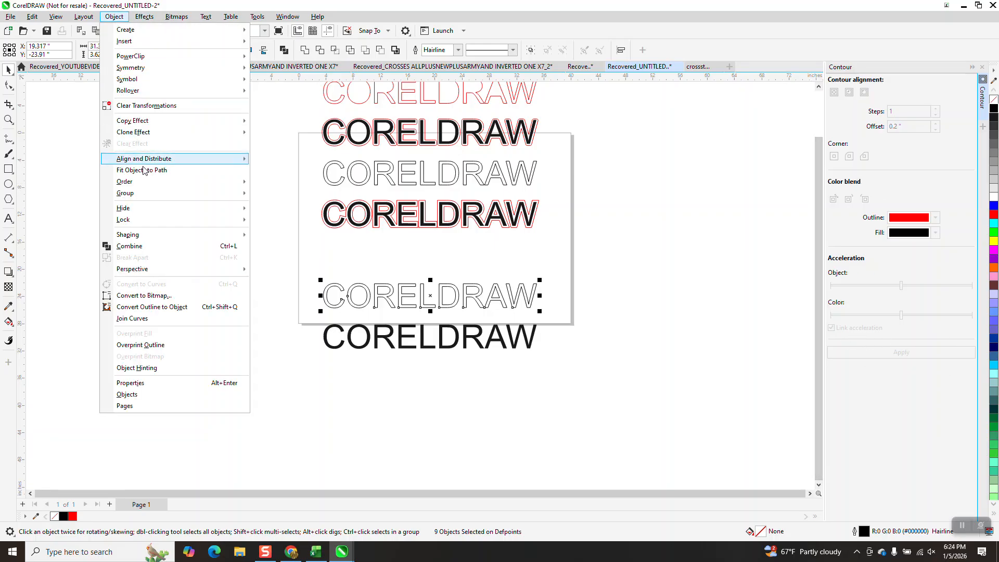
mouse_move(141, 196)
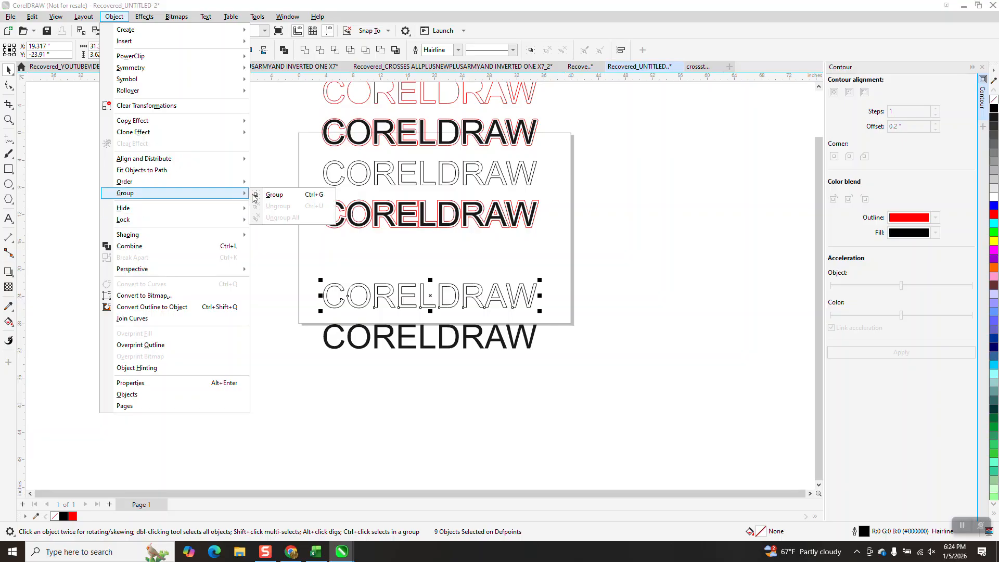
click(265, 194)
click(894, 353)
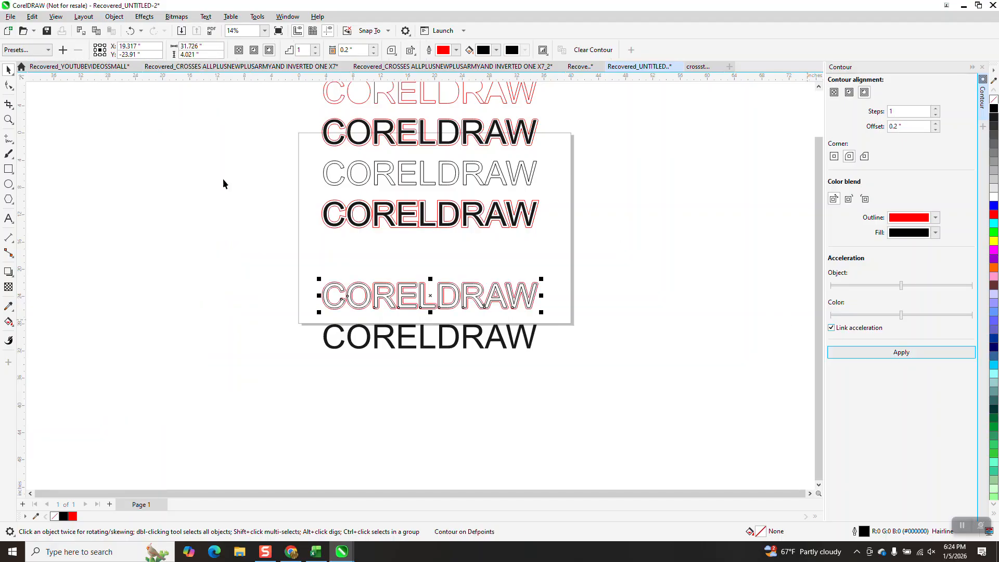
Step: Examine the rounded corners of the red contour around the grouped letters, especially around DRAW
click(8, 120)
drag(303, 243, 592, 327)
scroll(337, 250, down, 1)
scroll(264, 219, down, 1)
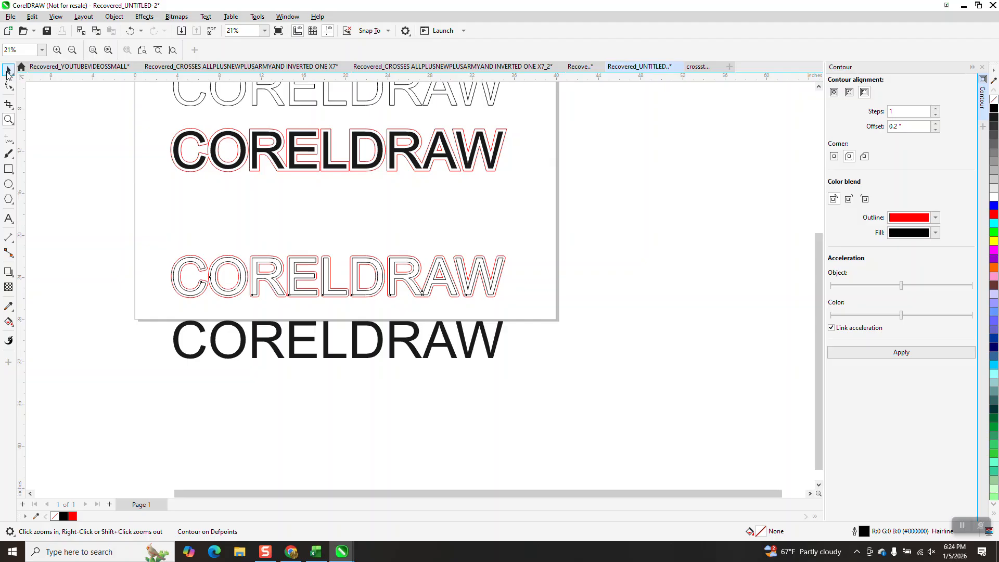
click(8, 73)
drag(151, 243, 445, 307)
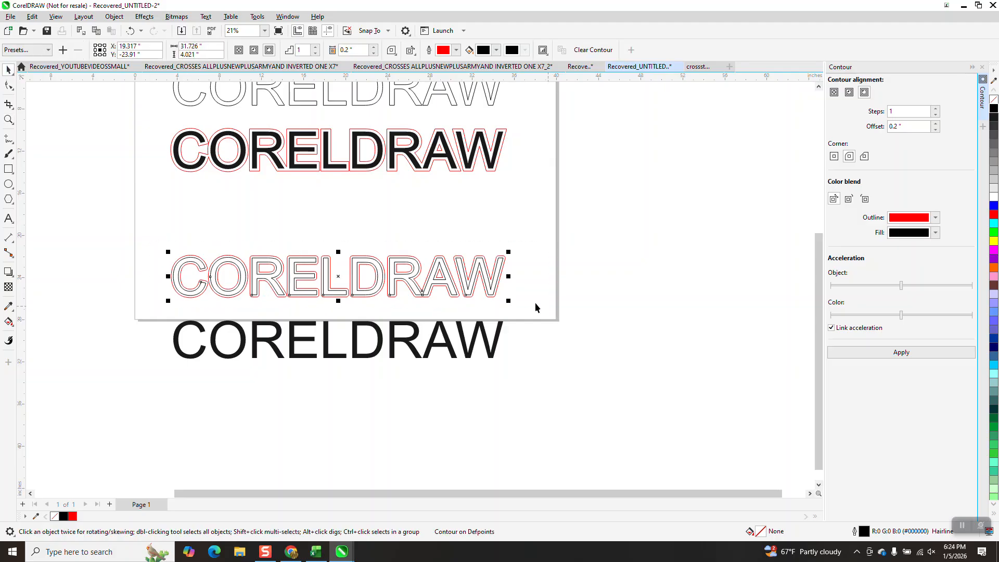
click(8, 119)
drag(334, 250, 531, 339)
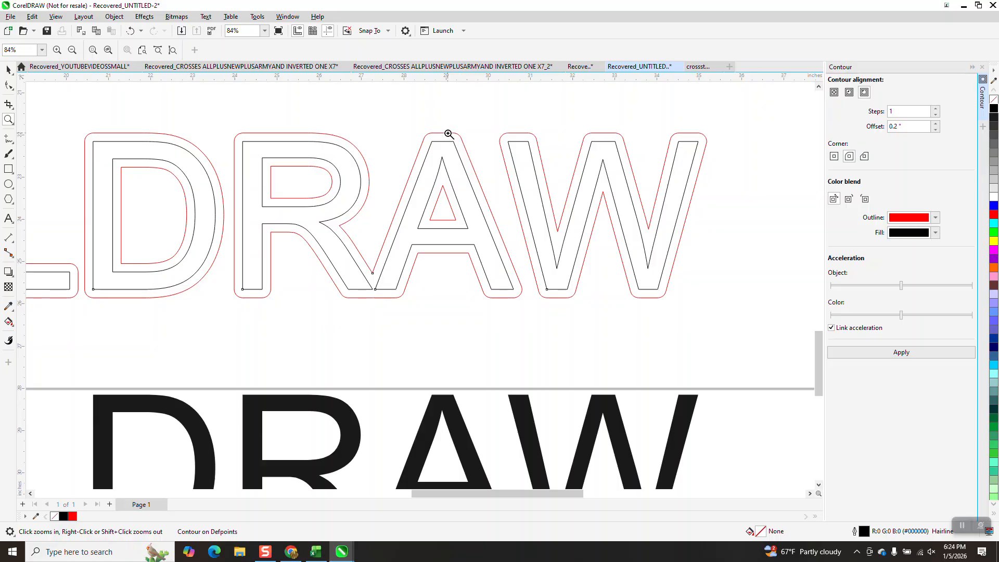
right_click(466, 149)
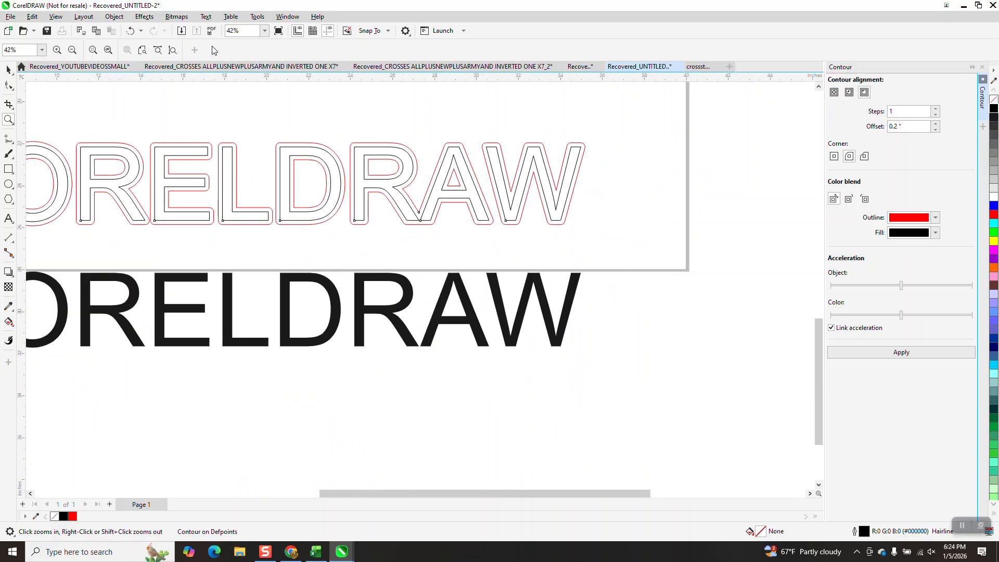
Step: Undo the rounded contour and apply a one-step 0.2-inch outside contour with mitered corners to the grouped letters
click(131, 31)
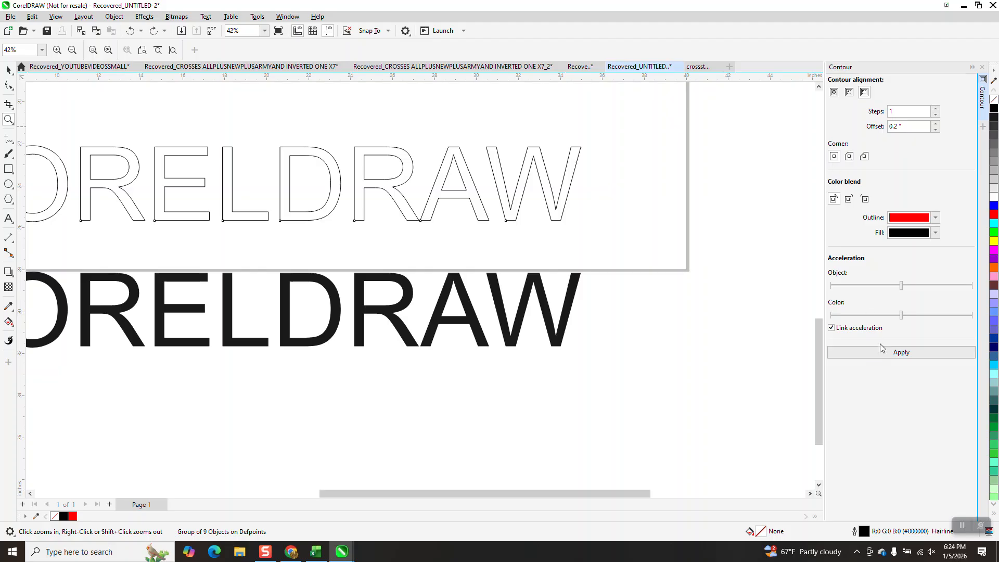
click(889, 357)
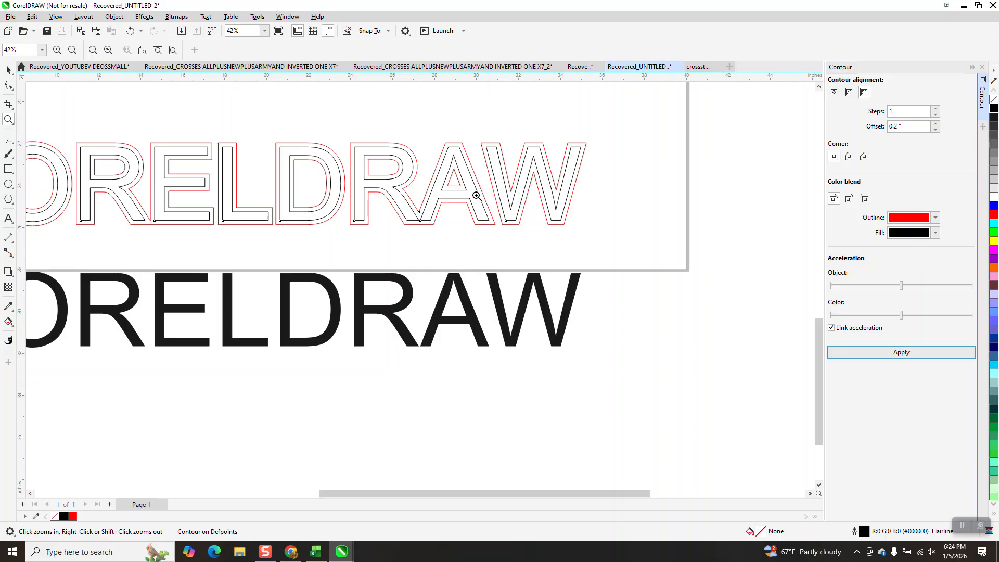
scroll(476, 195, down, 5)
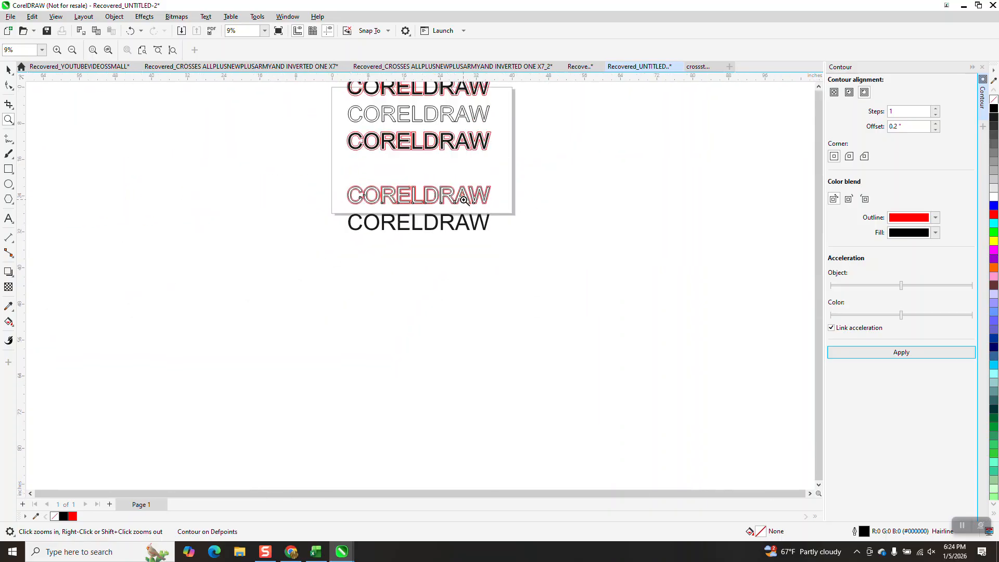
scroll(464, 200, down, 1)
click(502, 228)
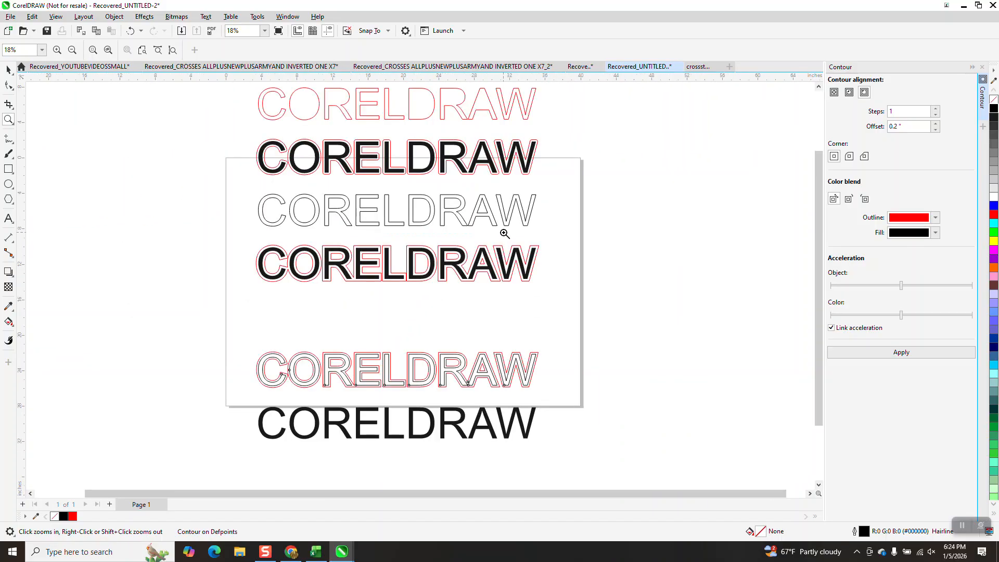